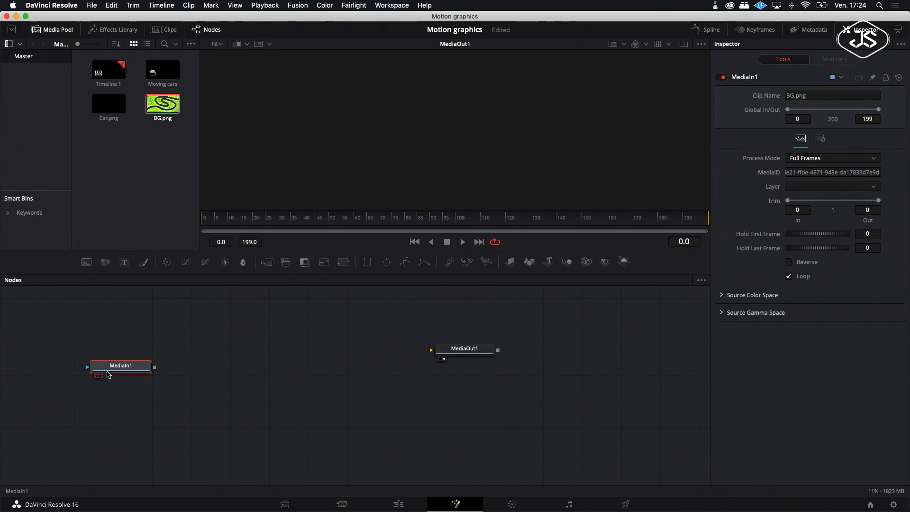
# Step: Rename the background media node as BG
pyautogui.click(101, 376)
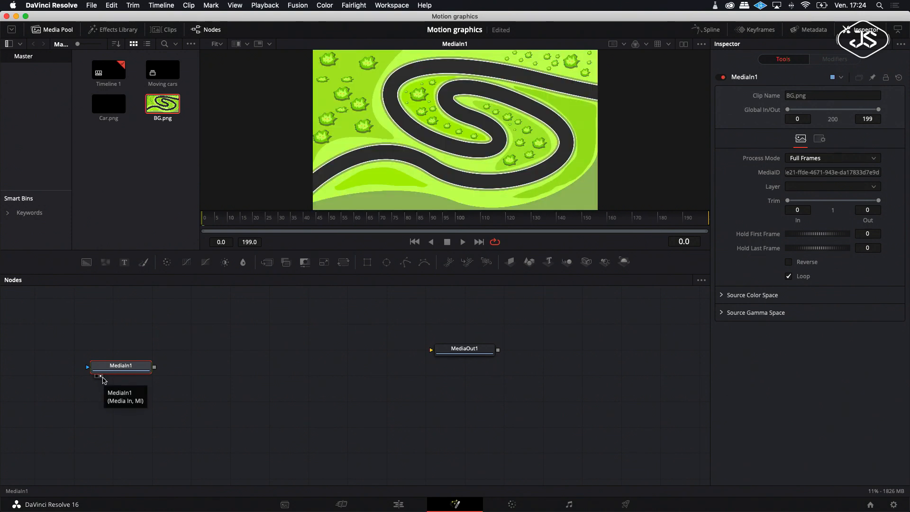
pyautogui.rightClick(112, 370)
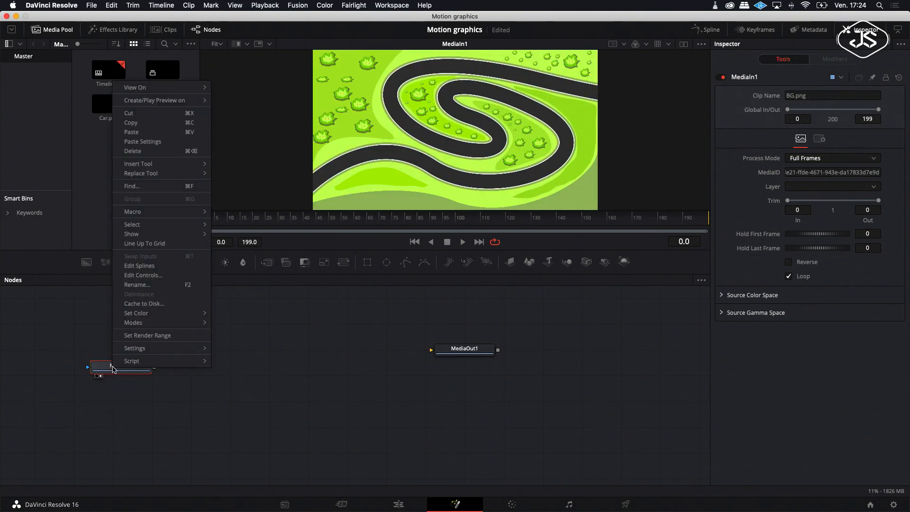
pyautogui.click(147, 286)
pyautogui.write('B')
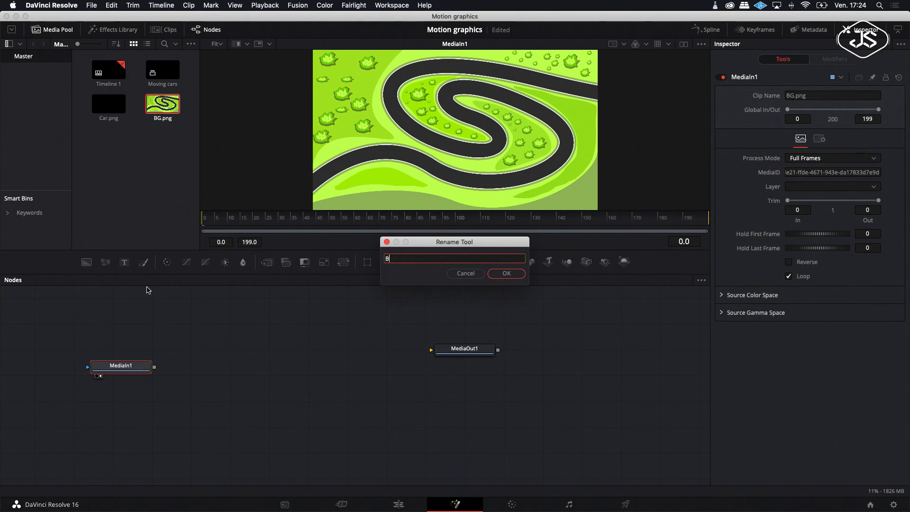
pyautogui.write('G')
pyautogui.click(507, 274)
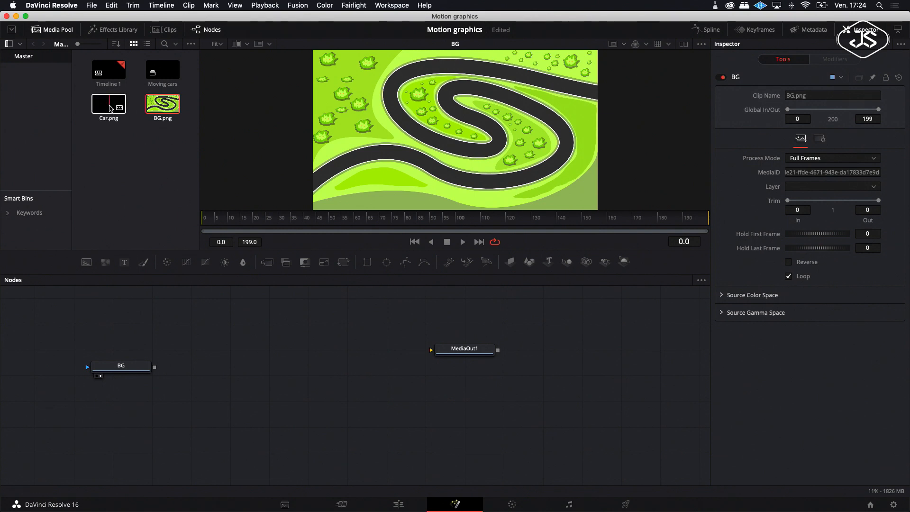
pyautogui.moveTo(109, 108); pyautogui.dragTo(160, 332)
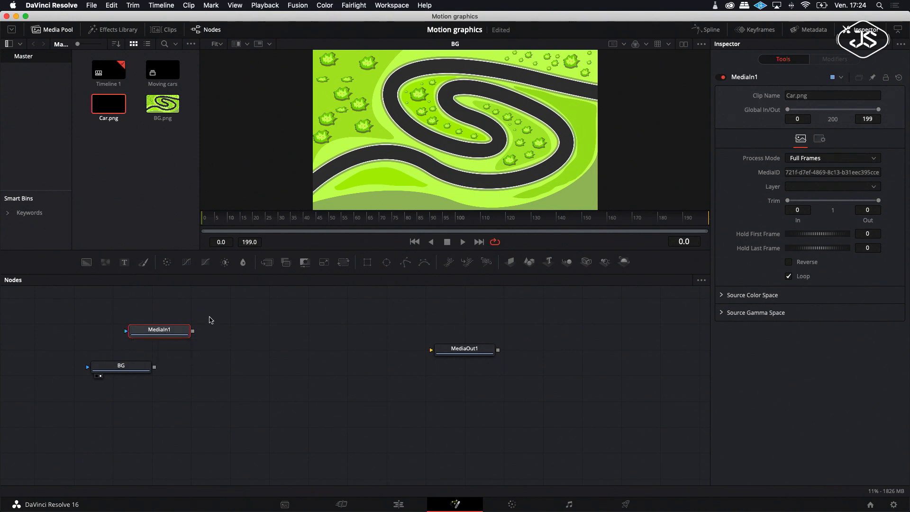
pyautogui.press('Delete')
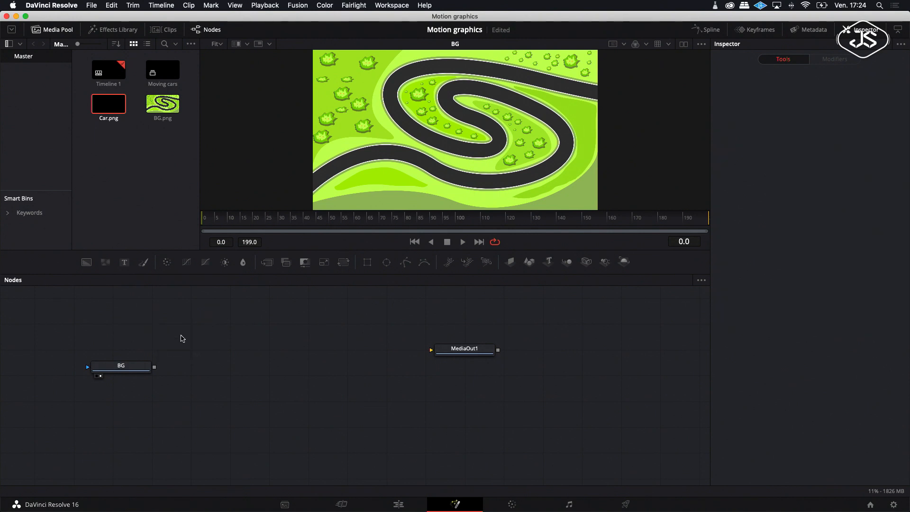
pyautogui.click(155, 171)
pyautogui.hscroll(-3, 224, 335)
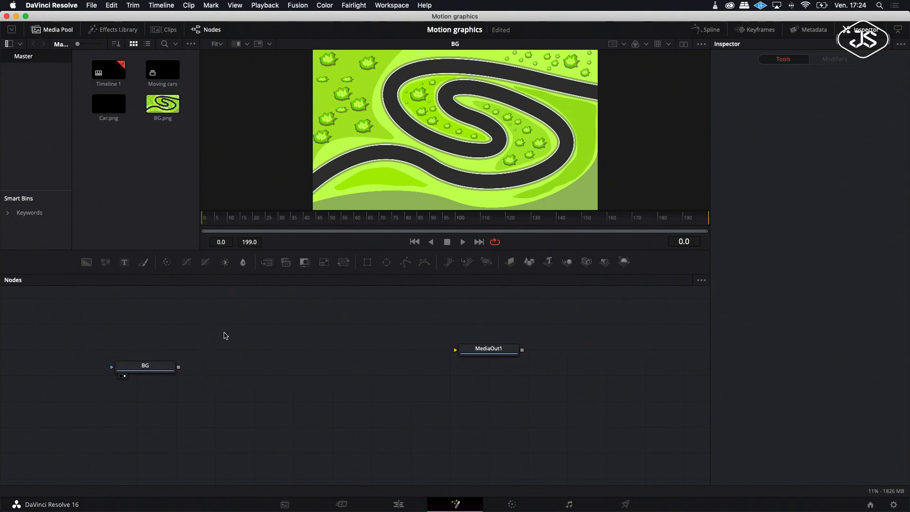
# Step: Add a Polygon tool and start tracing a path from off-screen left along the road's lower curve
pyautogui.click(406, 265)
pyautogui.moveTo(223, 330); pyautogui.dragTo(215, 306)
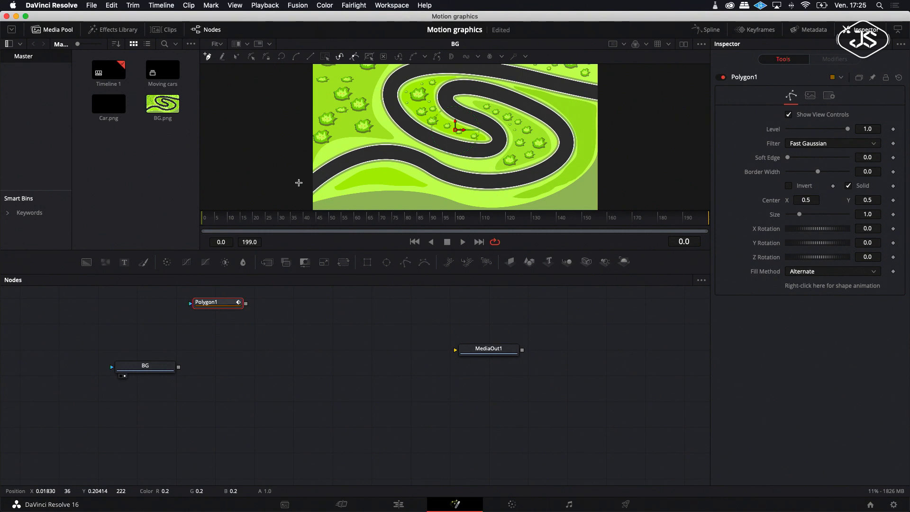
pyautogui.moveTo(212, 118); pyautogui.dragTo(240, 118)
pyautogui.moveTo(317, 179); pyautogui.dragTo(415, 159)
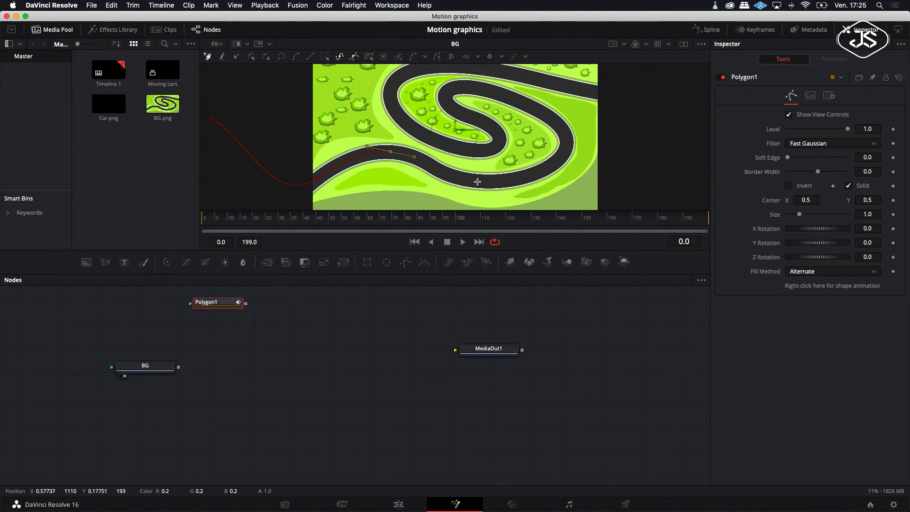
pyautogui.moveTo(454, 177); pyautogui.dragTo(462, 183)
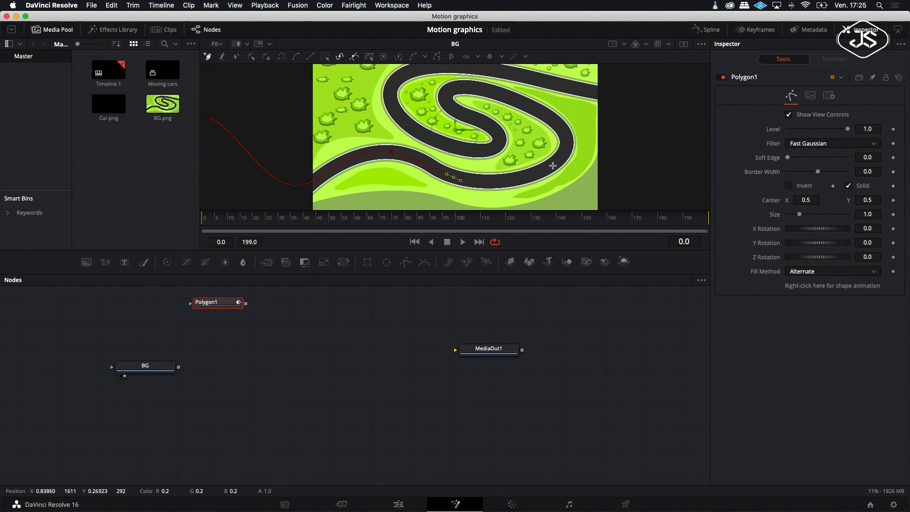
pyautogui.moveTo(557, 162); pyautogui.dragTo(572, 148)
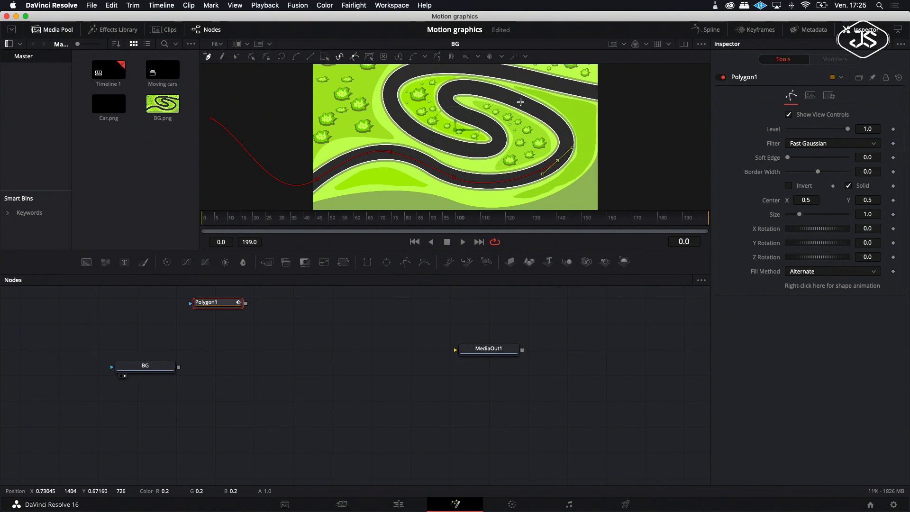
pyautogui.moveTo(526, 104); pyautogui.dragTo(488, 86)
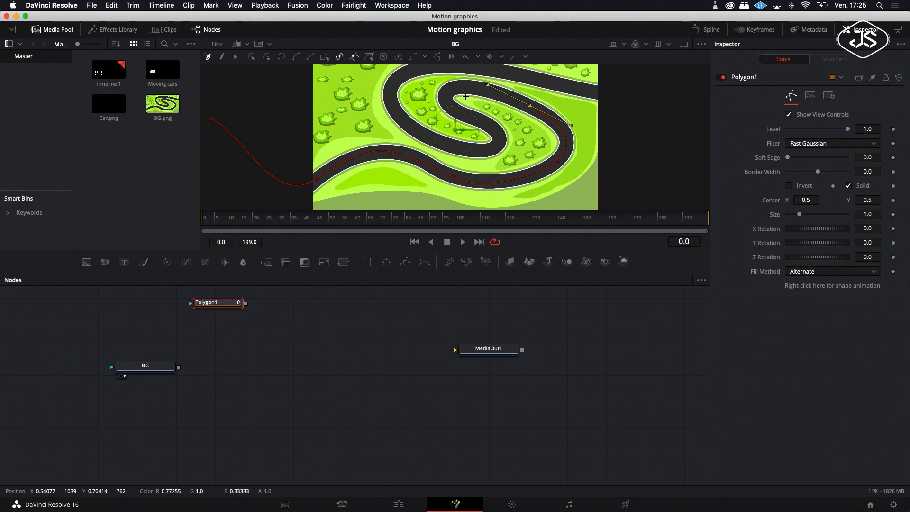
# Step: Continue the path around the track's S-shaped bends, adjusting point handles to follow the road
pyautogui.click(467, 88)
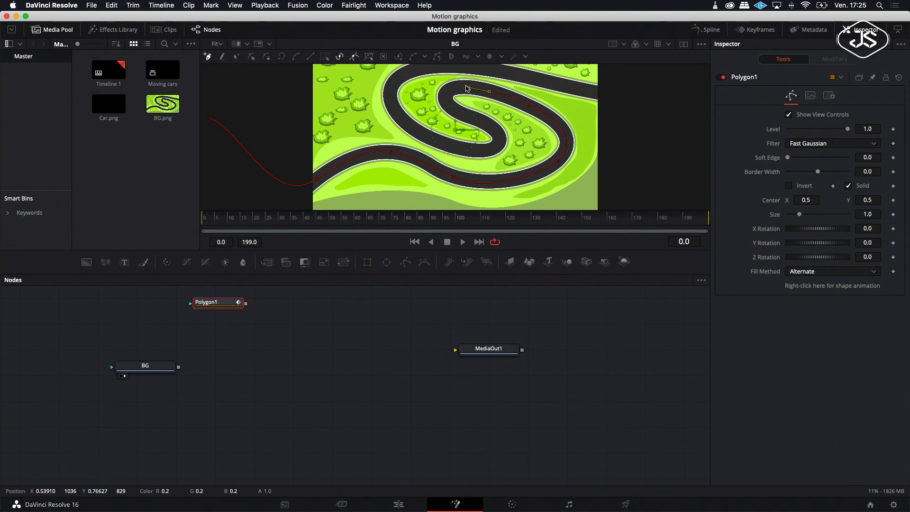
pyautogui.moveTo(456, 114); pyautogui.dragTo(477, 132)
pyautogui.moveTo(441, 94); pyautogui.dragTo(438, 93)
pyautogui.moveTo(455, 110); pyautogui.dragTo(462, 116)
pyautogui.moveTo(483, 124); pyautogui.dragTo(464, 161)
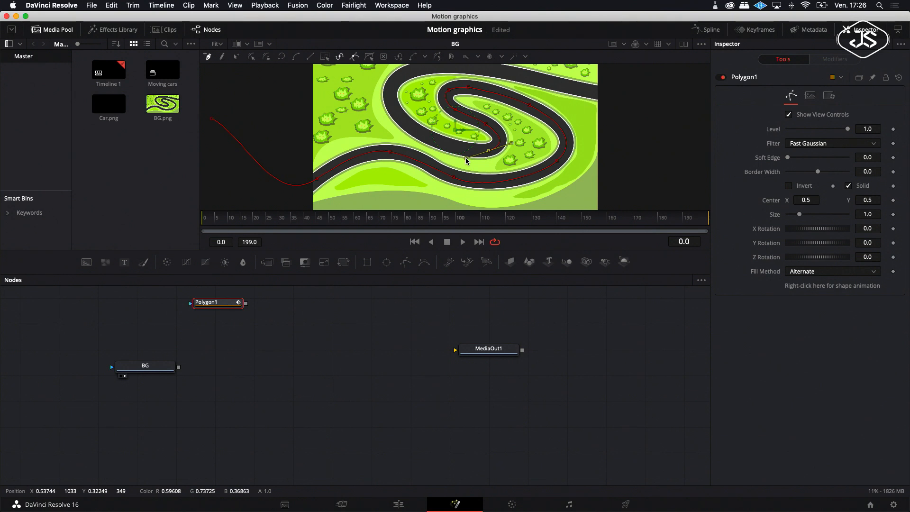
pyautogui.moveTo(464, 160); pyautogui.dragTo(465, 159)
pyautogui.click(453, 147)
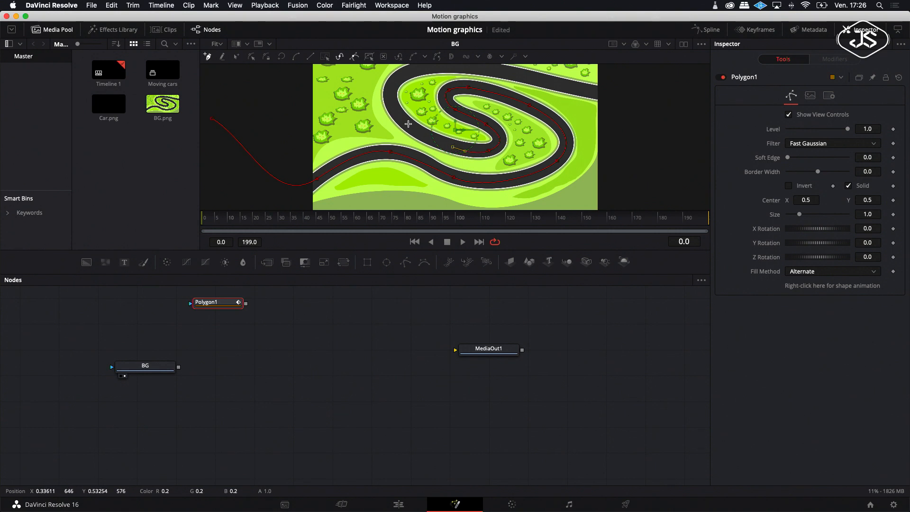
pyautogui.moveTo(412, 130); pyautogui.dragTo(391, 83)
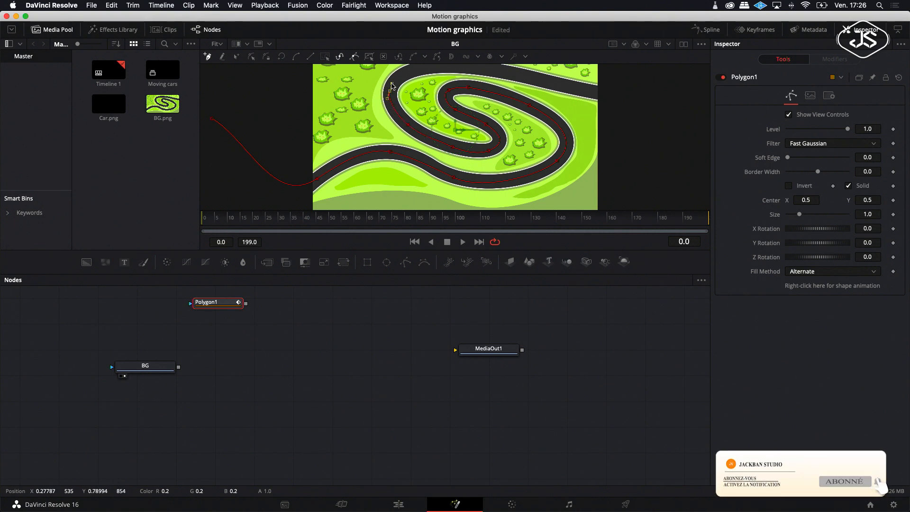
# Step: Extend the path along the top of the track off-screen to the right and refine its points
pyautogui.scroll(3, 421, 89)
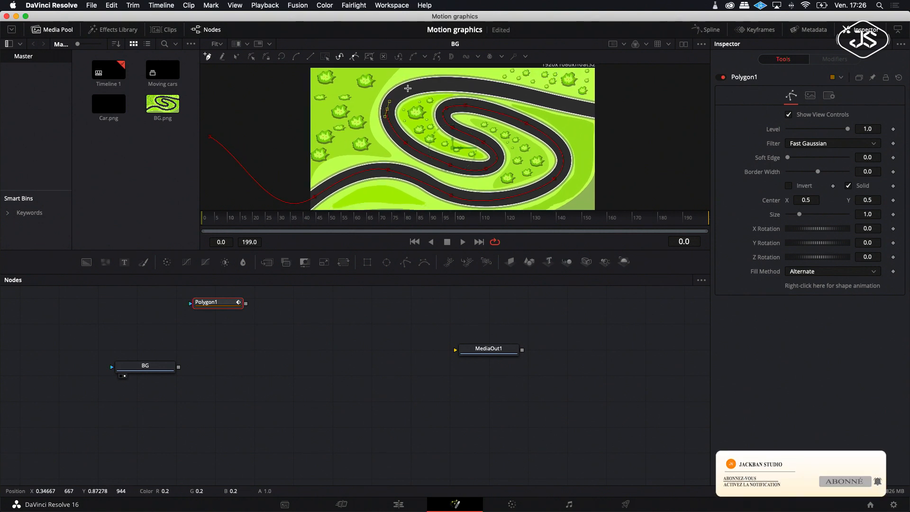
pyautogui.moveTo(409, 90); pyautogui.dragTo(469, 88)
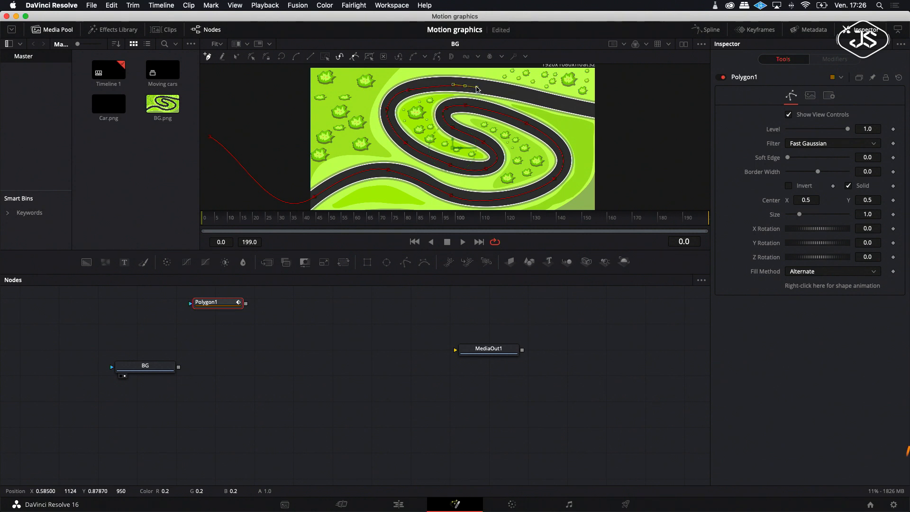
pyautogui.moveTo(618, 114); pyautogui.dragTo(657, 114)
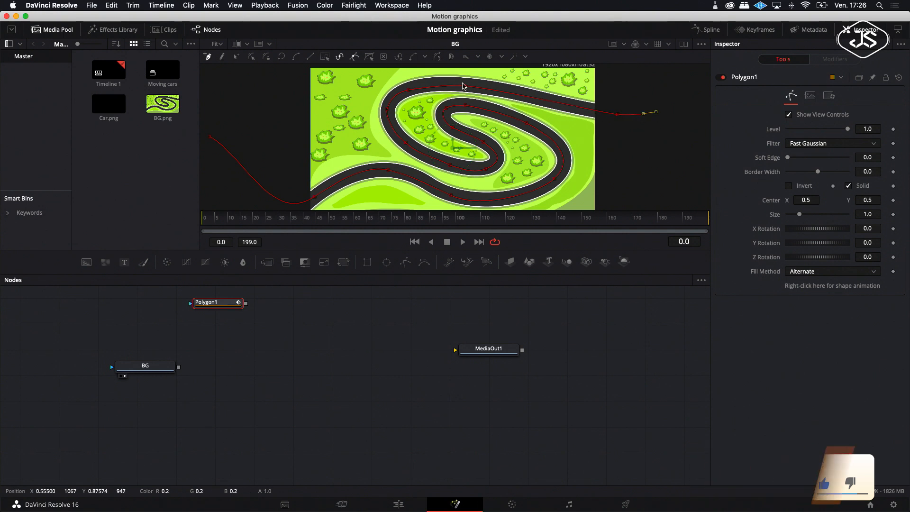
pyautogui.click(465, 87)
pyautogui.moveTo(465, 87); pyautogui.dragTo(463, 86)
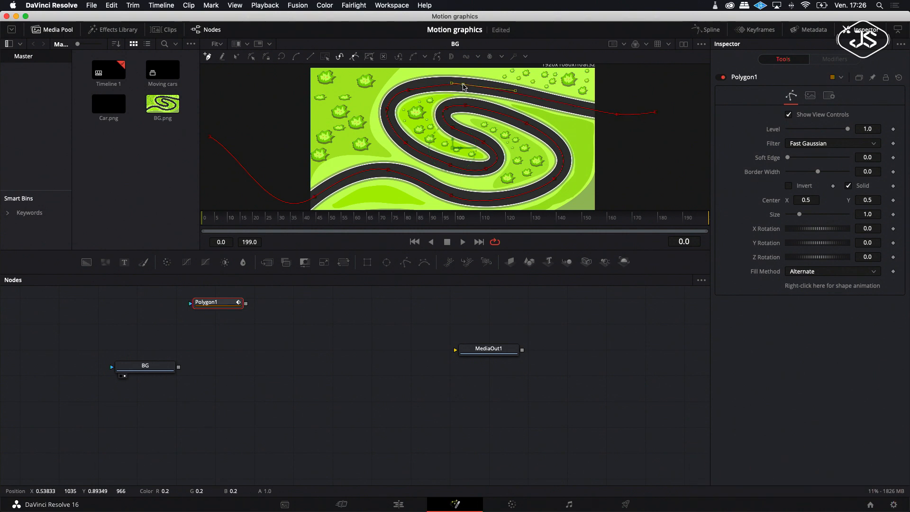
pyautogui.moveTo(449, 82); pyautogui.dragTo(415, 88)
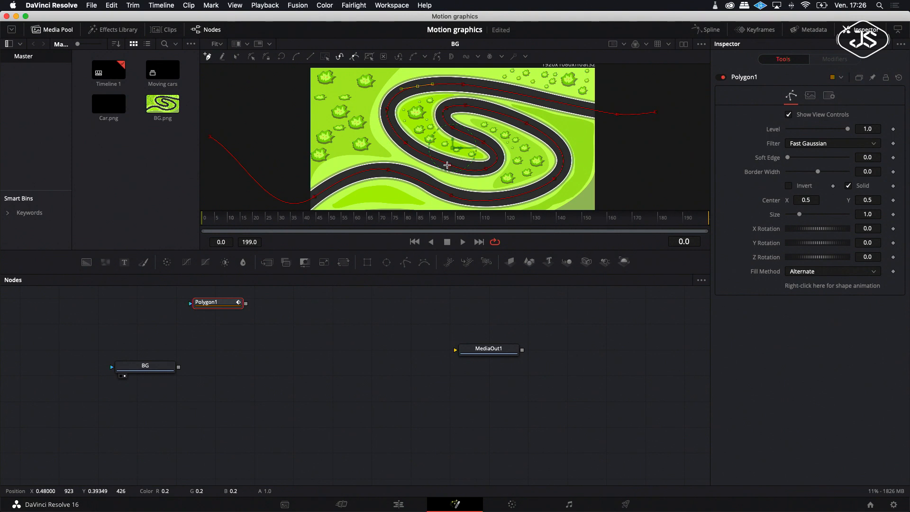
pyautogui.click(448, 165)
pyautogui.click(486, 171)
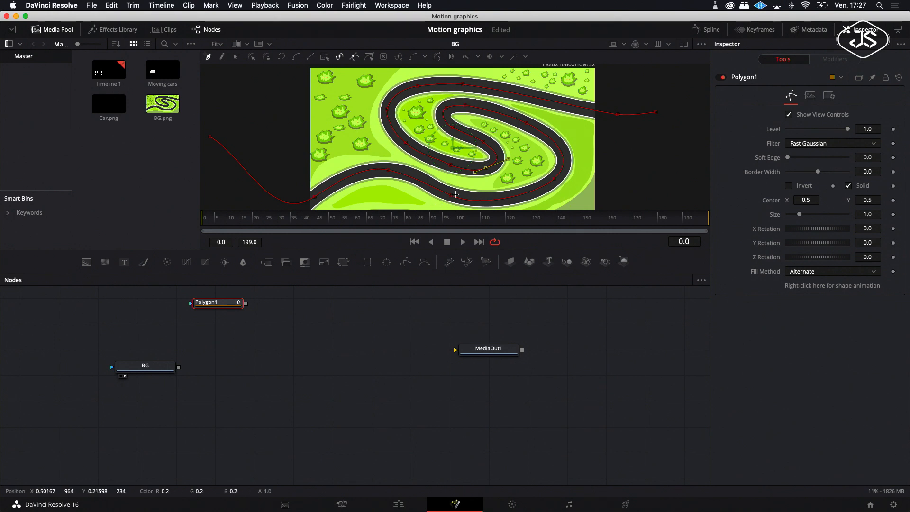
pyautogui.click(452, 196)
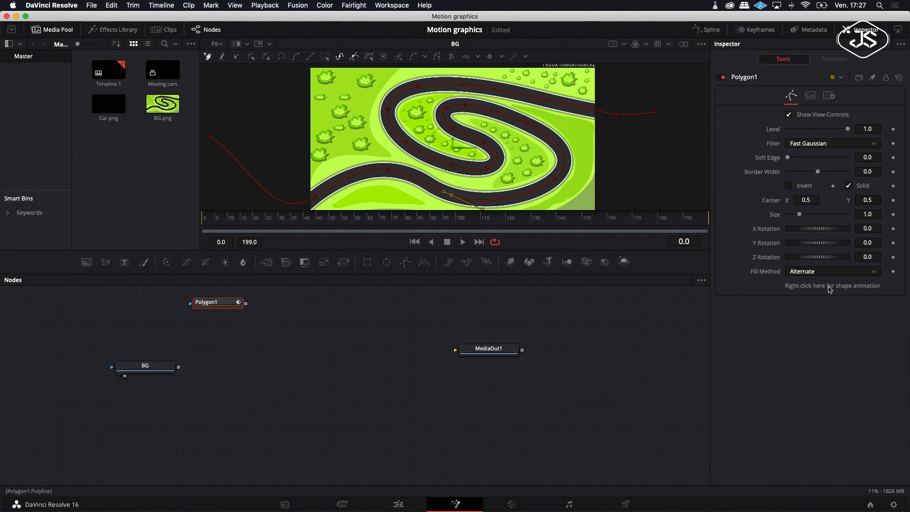
# Step: Remove the keyframe animation from the polygon's polyline
pyautogui.rightClick(829, 290)
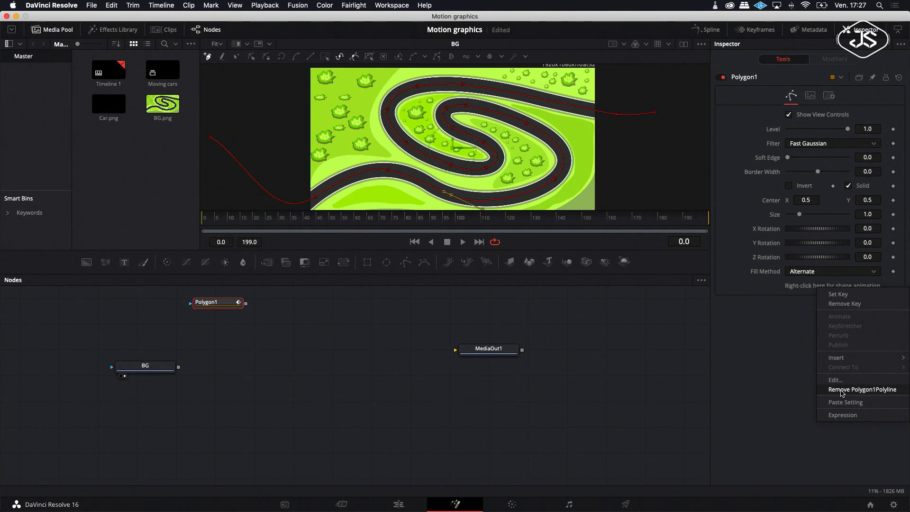
pyautogui.click(842, 390)
# Step: Publish the polygon's polyline so it can be used as a motion path
pyautogui.rightClick(814, 290)
pyautogui.click(836, 337)
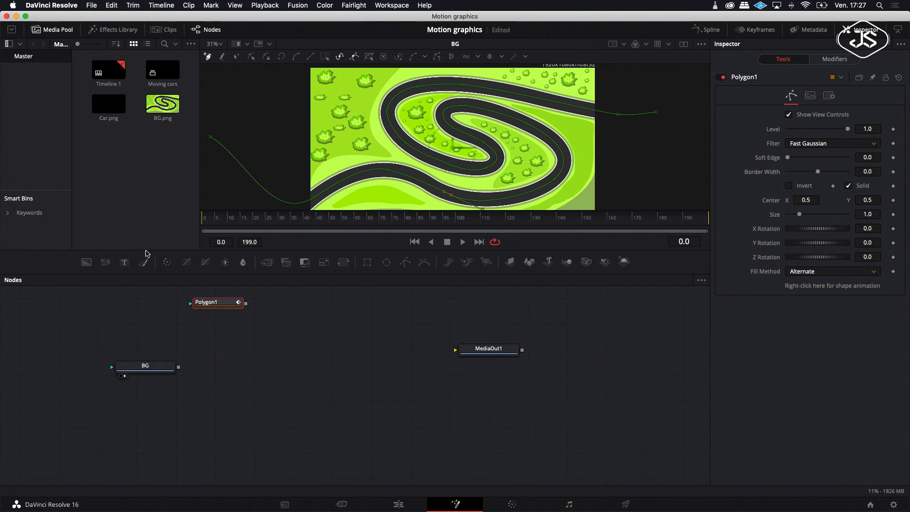
# Step: Add the Car.png image to the node graph and rename its node Car
pyautogui.moveTo(109, 104); pyautogui.dragTo(144, 332)
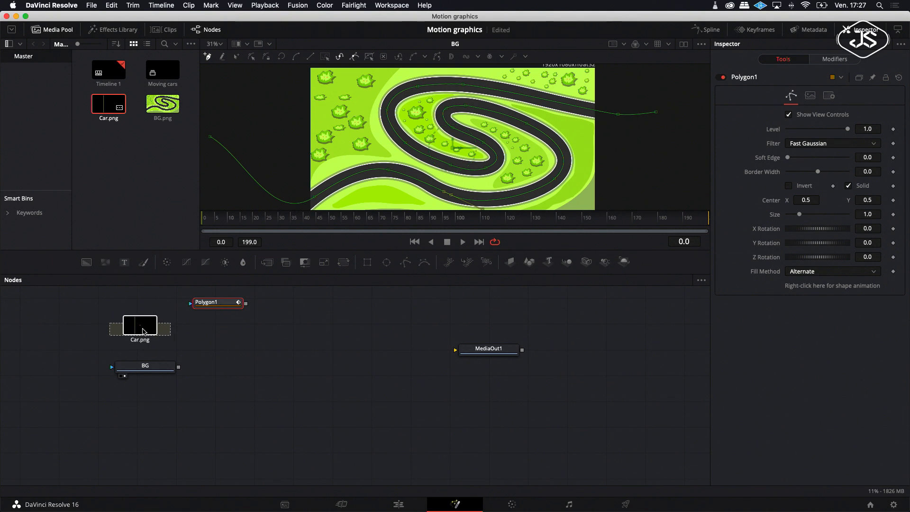
pyautogui.rightClick(152, 333)
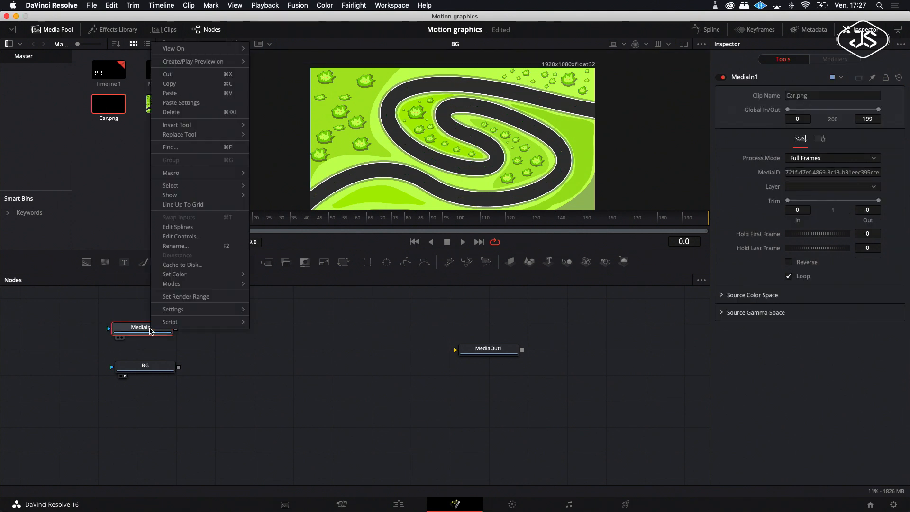
pyautogui.click(188, 251)
pyautogui.press('BackSpace')
pyautogui.write('Car')
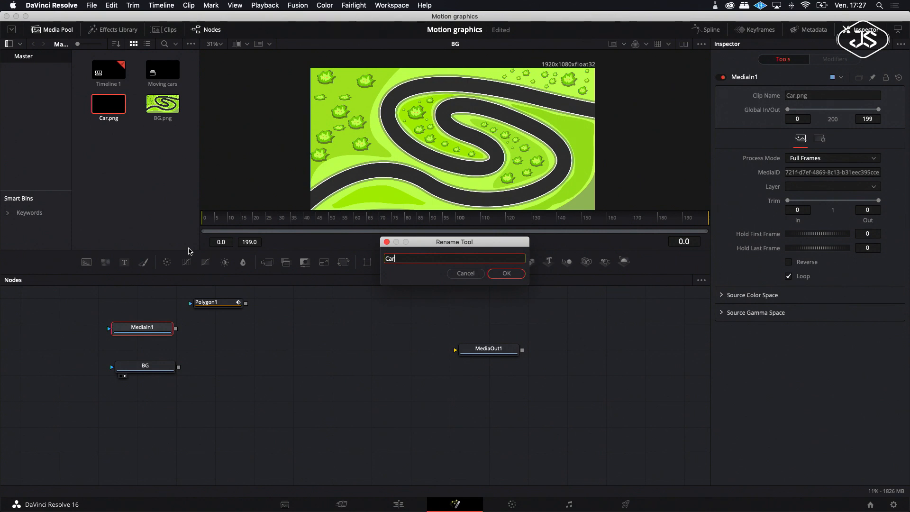
pyautogui.click(506, 273)
# Step: Connect the Car node to BG, inserting a Merge node that layers the car over the background
pyautogui.rightClick(233, 331)
pyautogui.moveTo(288, 373)
pyautogui.click(367, 376)
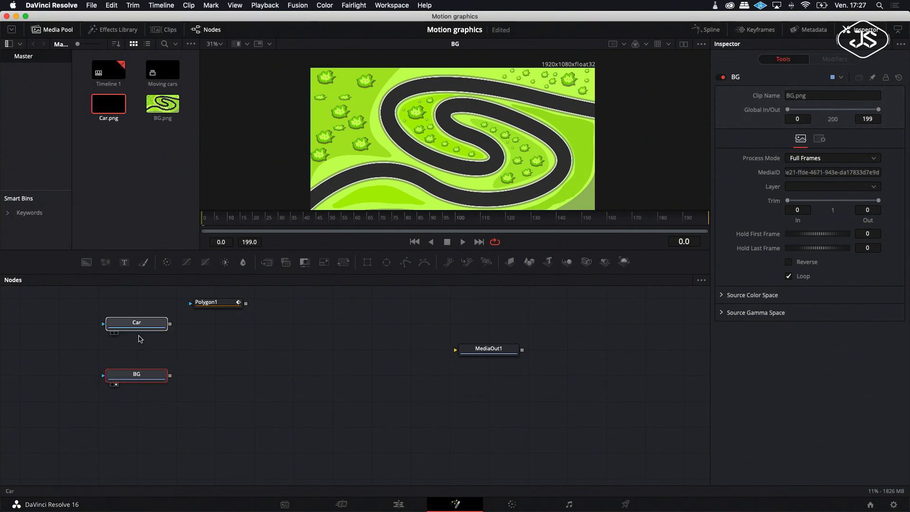
pyautogui.moveTo(171, 328); pyautogui.dragTo(139, 355)
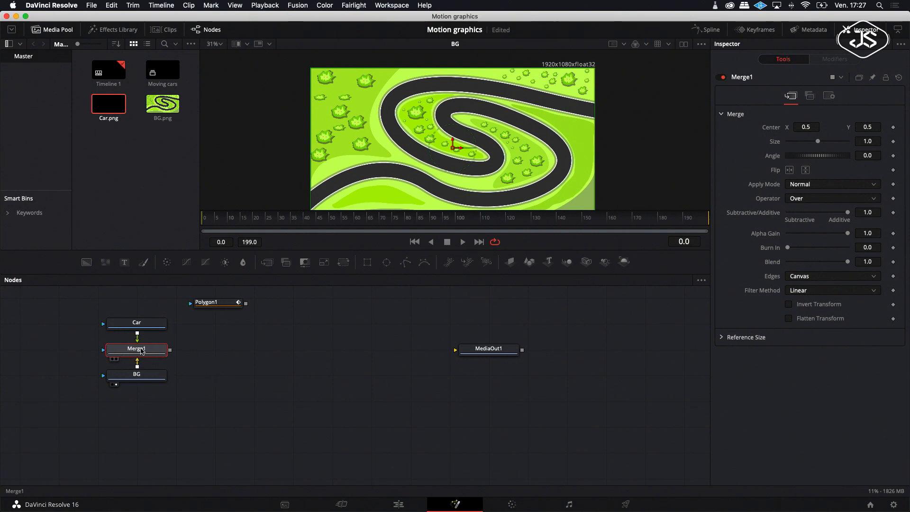
# Step: Arrange the BG and Merge1 nodes in a row beneath the Car node
pyautogui.moveTo(116, 376); pyautogui.dragTo(38, 349)
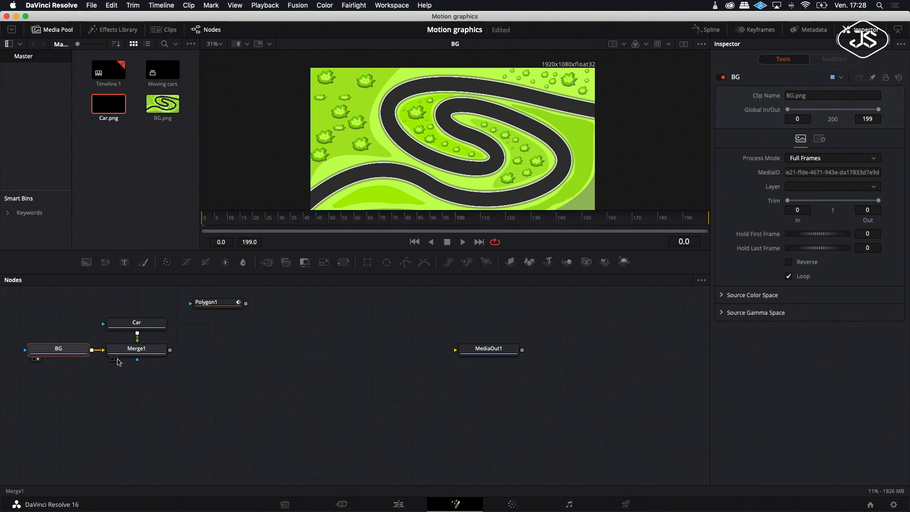
pyautogui.click(115, 359)
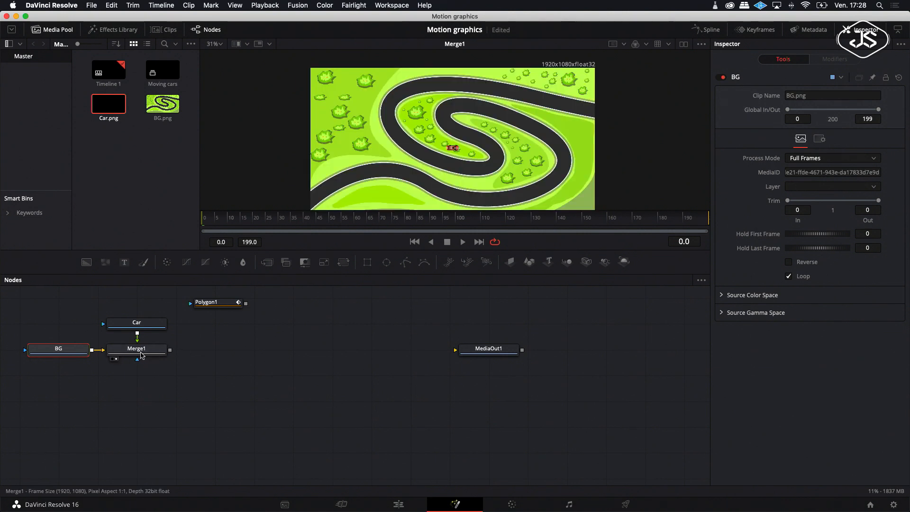
pyautogui.click(140, 356)
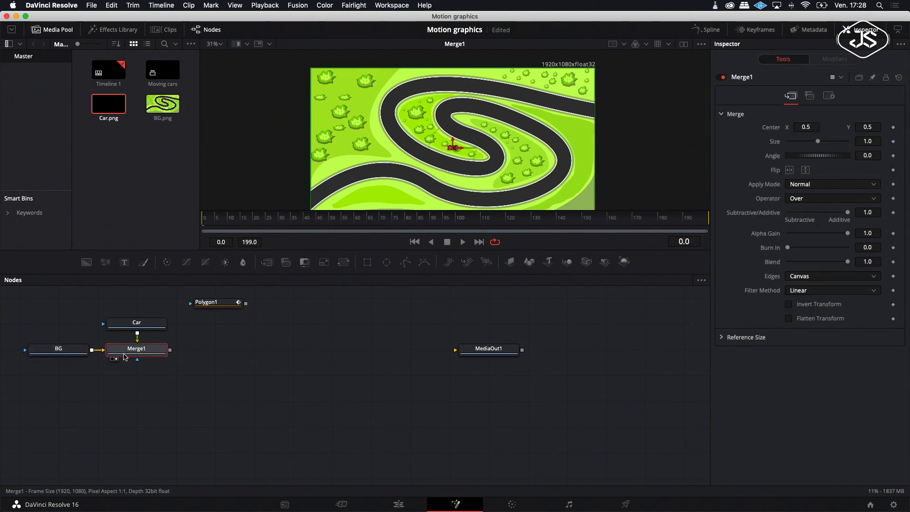
pyautogui.moveTo(62, 372); pyautogui.dragTo(143, 374)
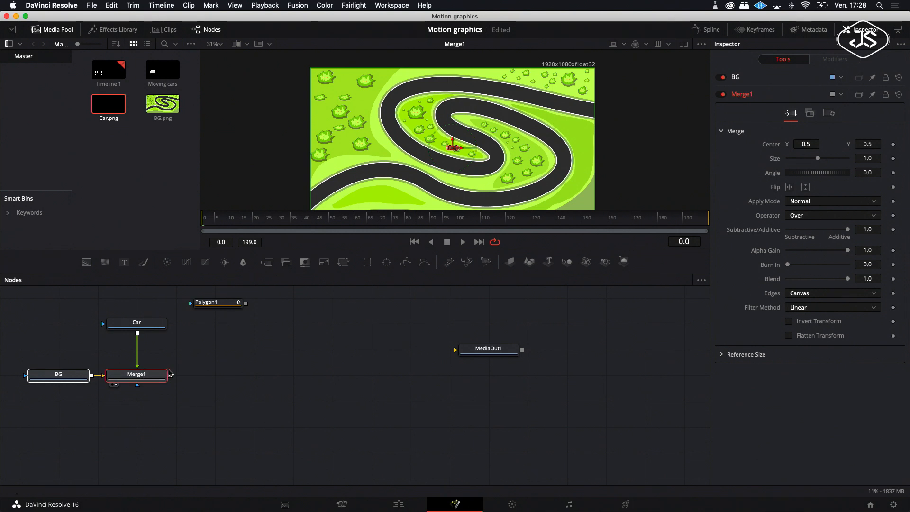
pyautogui.click(185, 362)
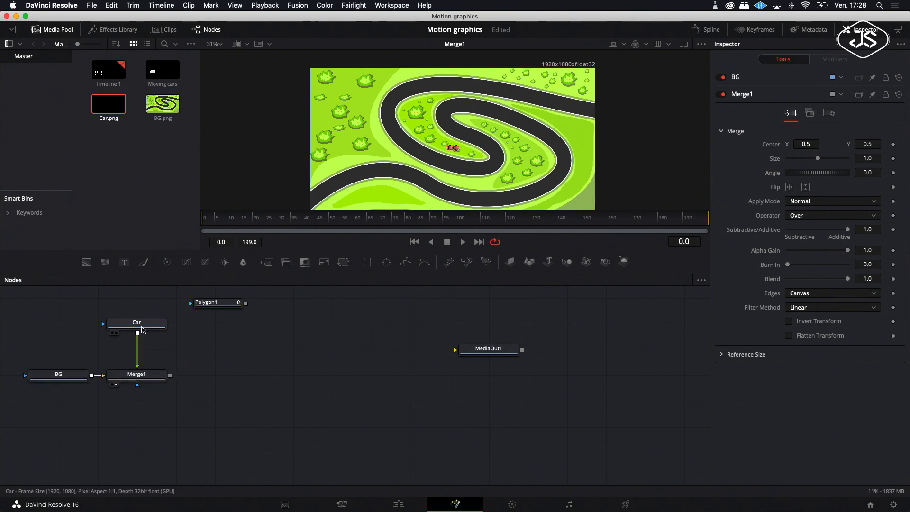
# Step: Add a Path modifier to Merge1's Center so the car's position can follow a path
pyautogui.click(144, 379)
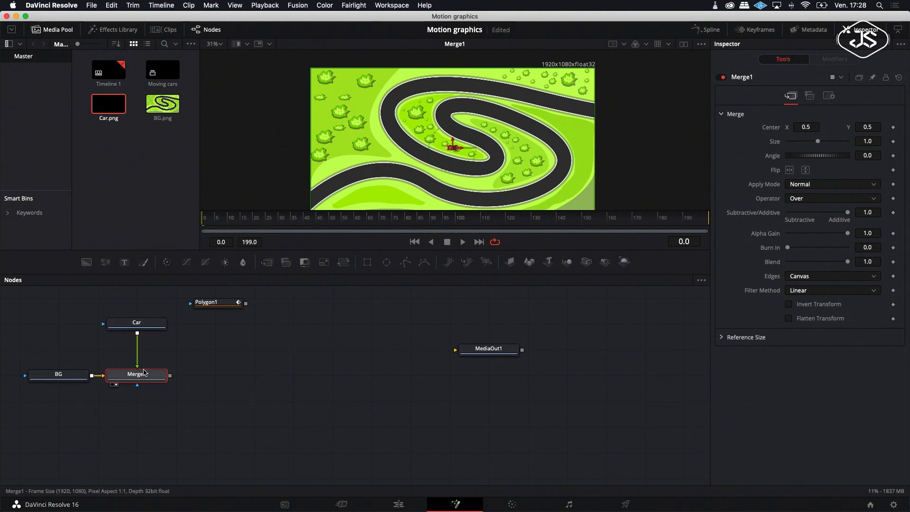
pyautogui.rightClick(772, 131)
pyautogui.click(789, 148)
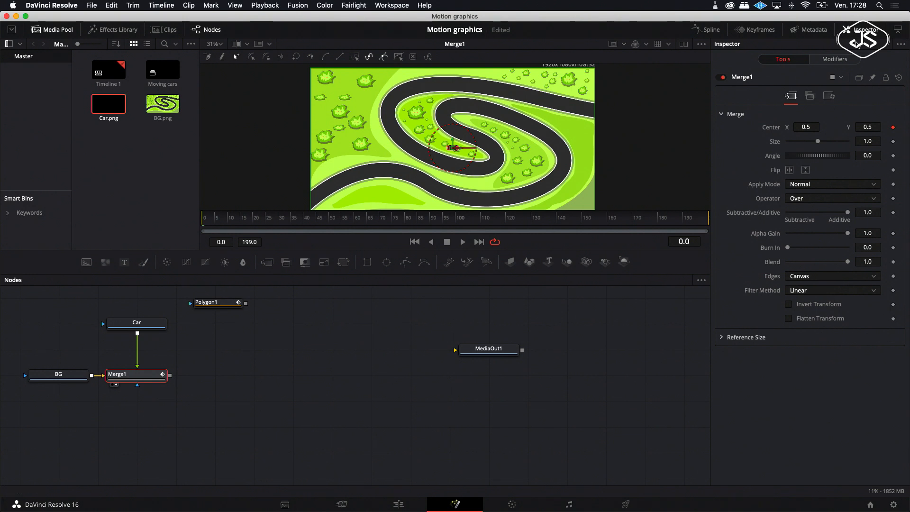
# Step: Connect the Path1 modifier's shape to the published Polygon1 polyline value
pyautogui.click(839, 61)
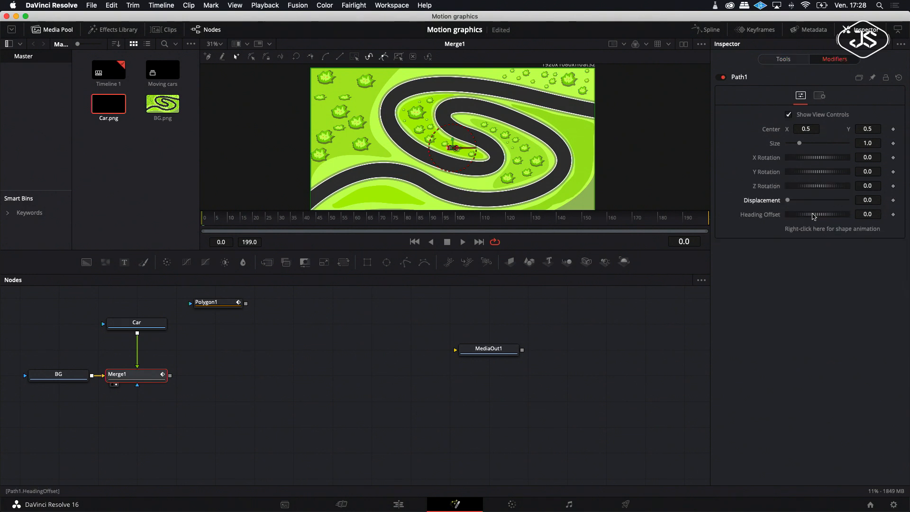
pyautogui.rightClick(825, 232)
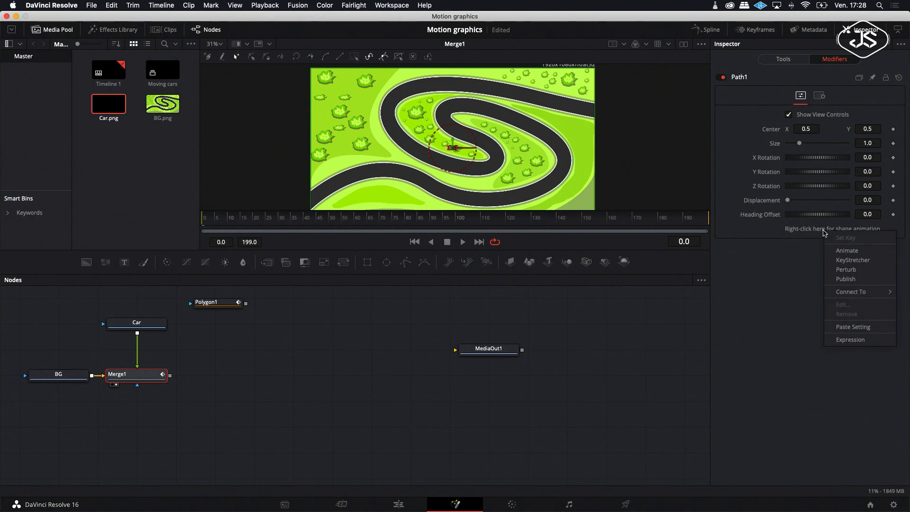
pyautogui.moveTo(848, 293)
pyautogui.moveTo(805, 295)
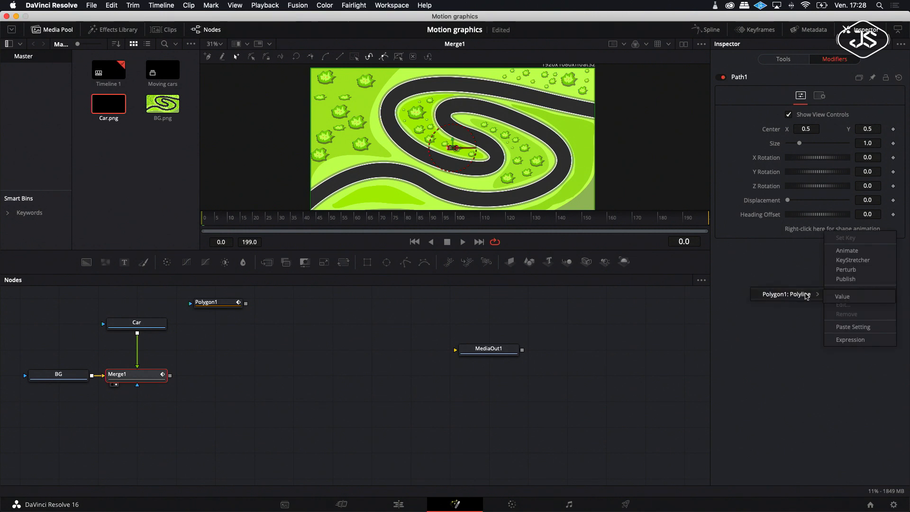
pyautogui.click(843, 299)
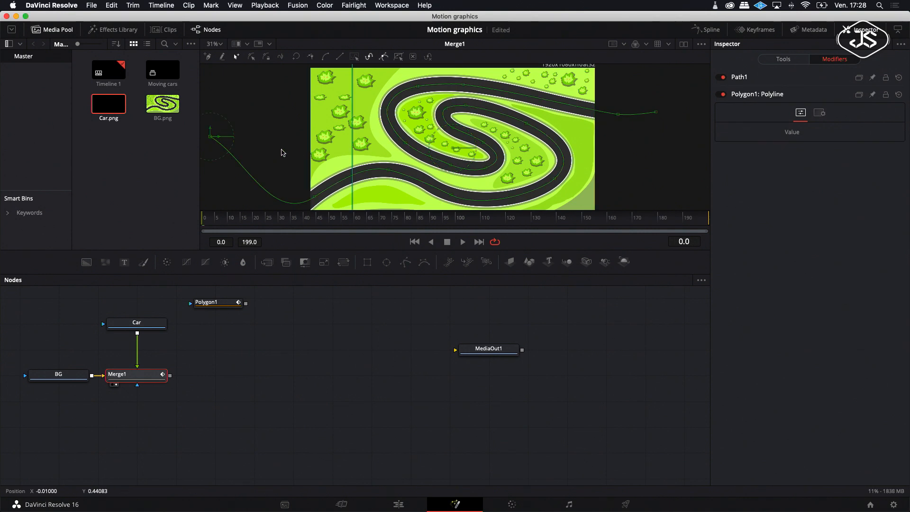
# Step: Slide the Path1 displacement to about 0.252 to move the car along the track
pyautogui.click(737, 79)
pyautogui.moveTo(788, 200); pyautogui.dragTo(800, 202)
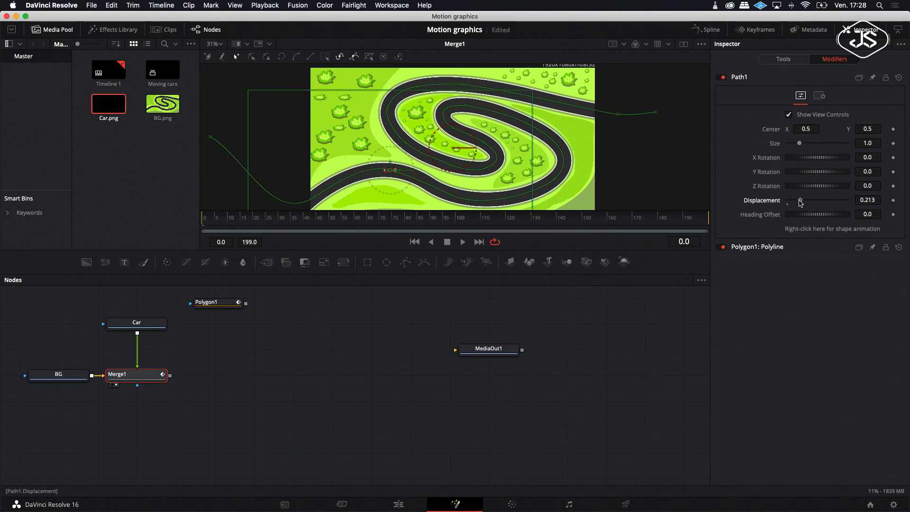
pyautogui.moveTo(478, 278); pyautogui.dragTo(474, 317)
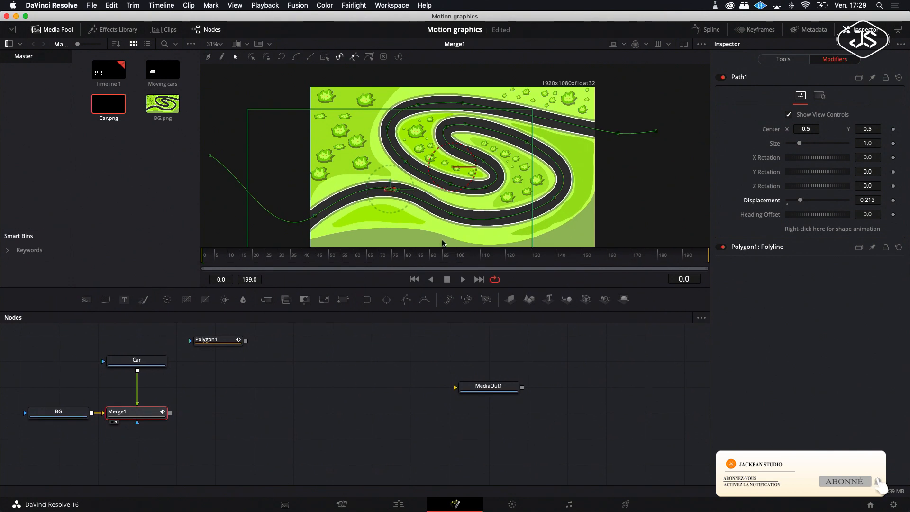
pyautogui.click(219, 45)
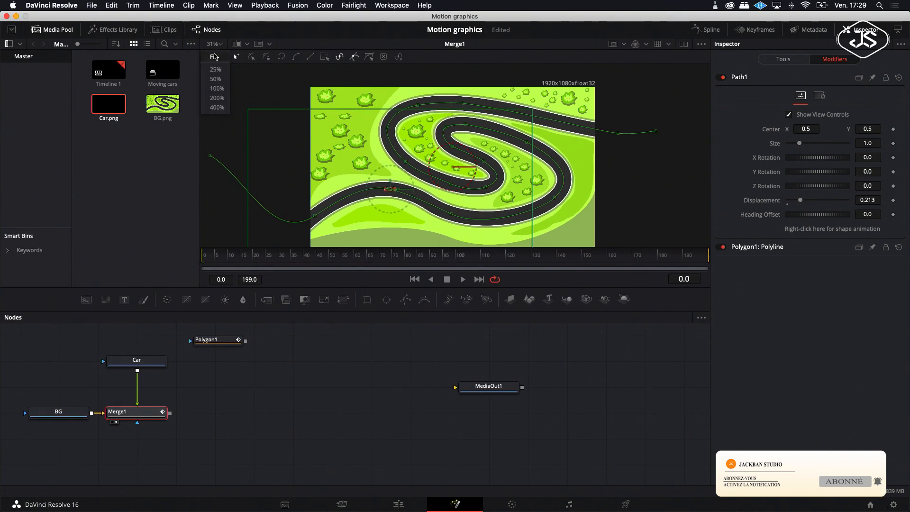
pyautogui.click(214, 56)
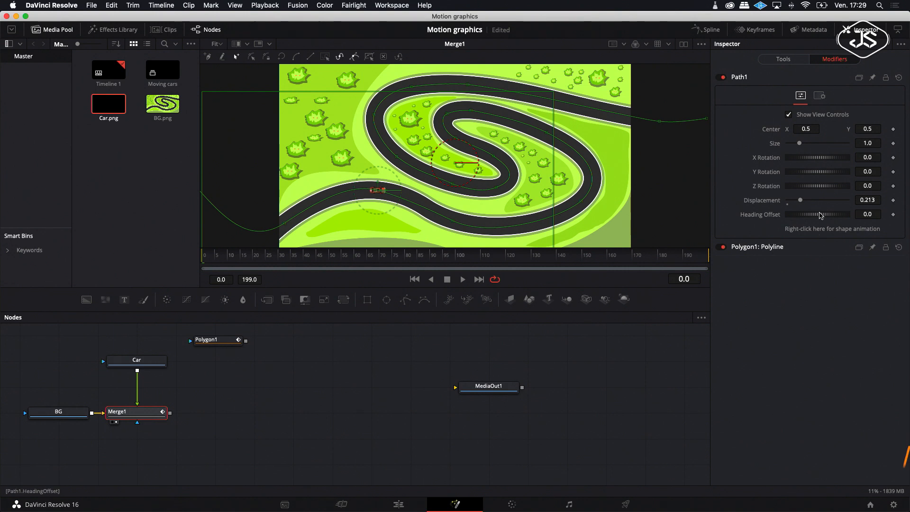
pyautogui.moveTo(800, 200)
pyautogui.mouseDown()
pyautogui.moveTo(815, 202)
pyautogui.moveTo(805, 205)
pyautogui.mouseUp()
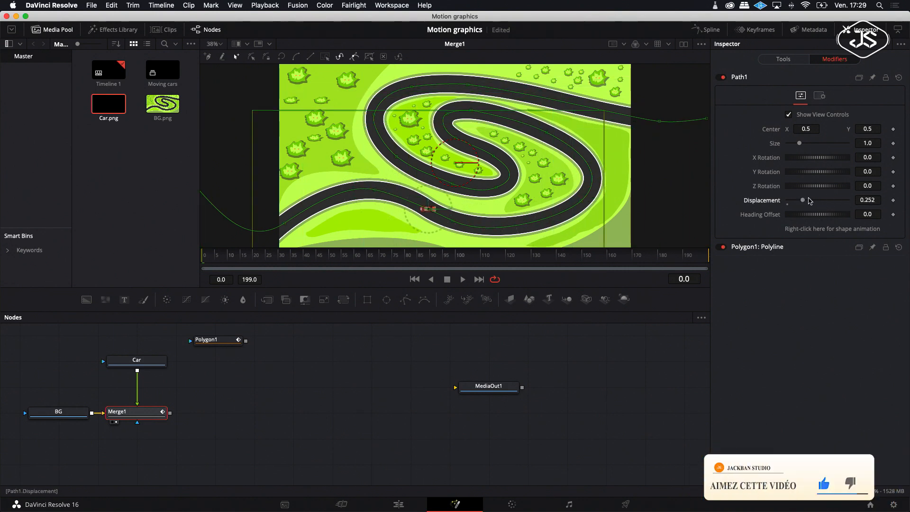
# Step: Connect Merge1's Angle to the Path1 heading so the car turns with the track
pyautogui.click(795, 62)
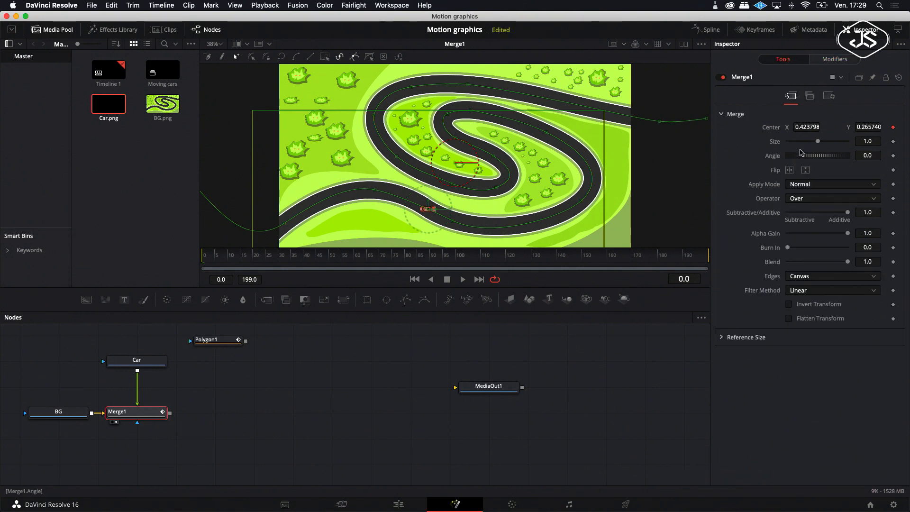
pyautogui.rightClick(772, 157)
pyautogui.moveTo(801, 207)
pyautogui.moveTo(743, 211)
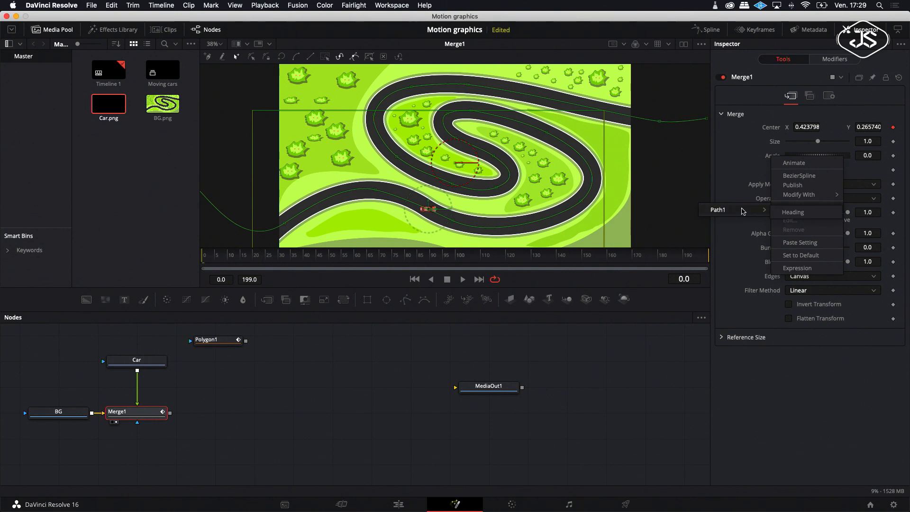
pyautogui.click(792, 216)
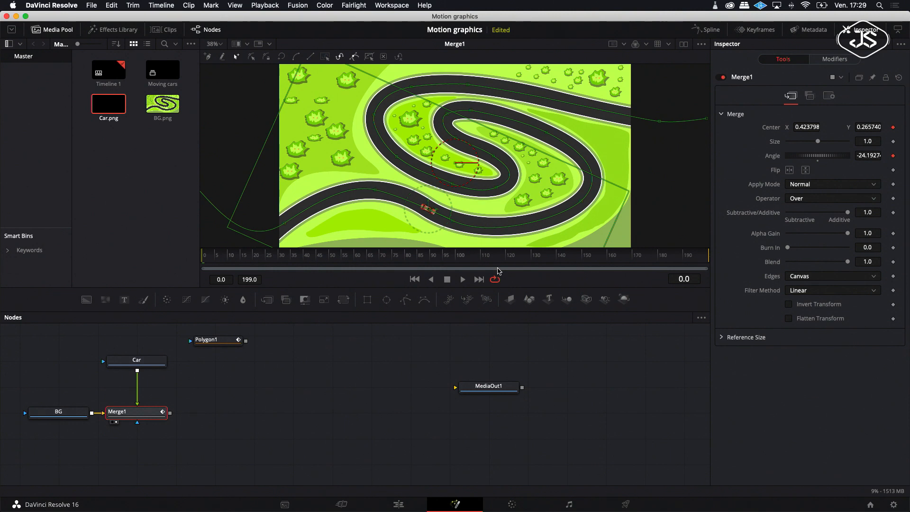
# Step: Set the Path1 displacement to about 0.15
pyautogui.click(834, 58)
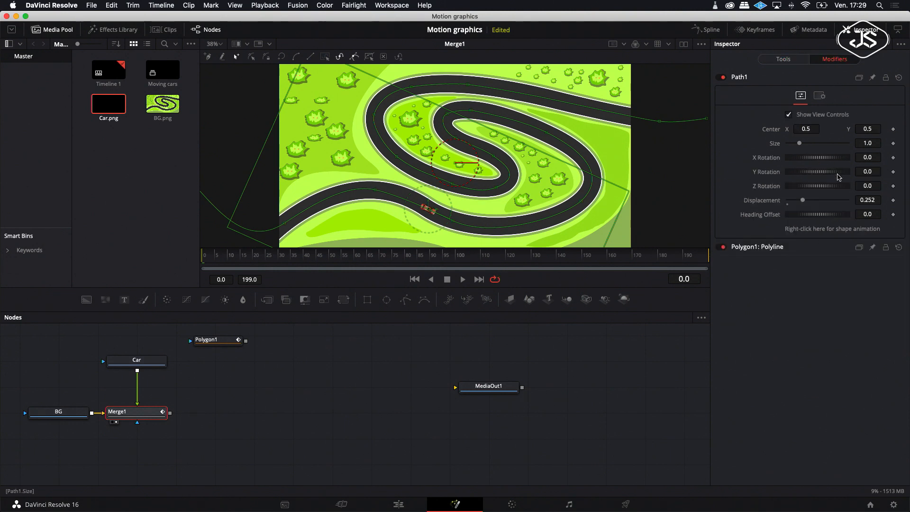
pyautogui.moveTo(804, 201)
pyautogui.mouseDown()
pyautogui.moveTo(840, 204)
pyautogui.moveTo(799, 204)
pyautogui.mouseUp()
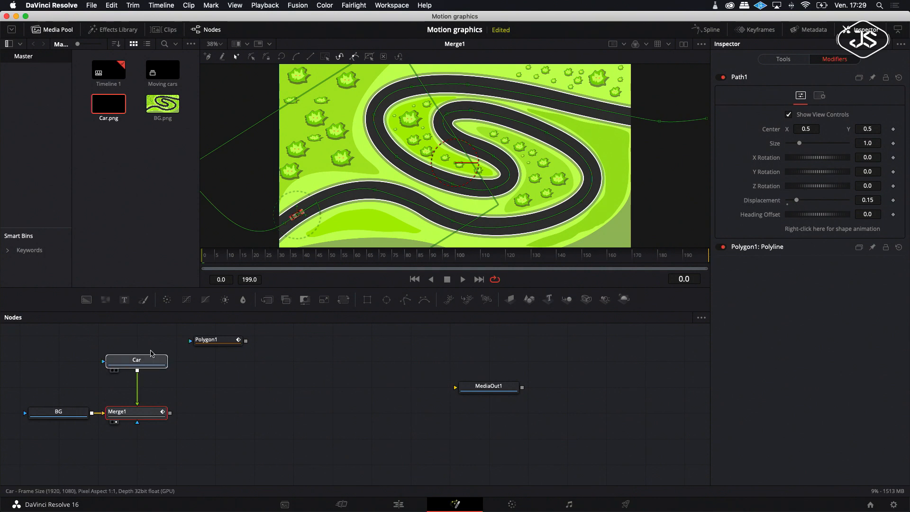
# Step: Insert a Shadow effect after the Car node and set its softness to about 0.028
pyautogui.click(146, 365)
pyautogui.rightClick(146, 365)
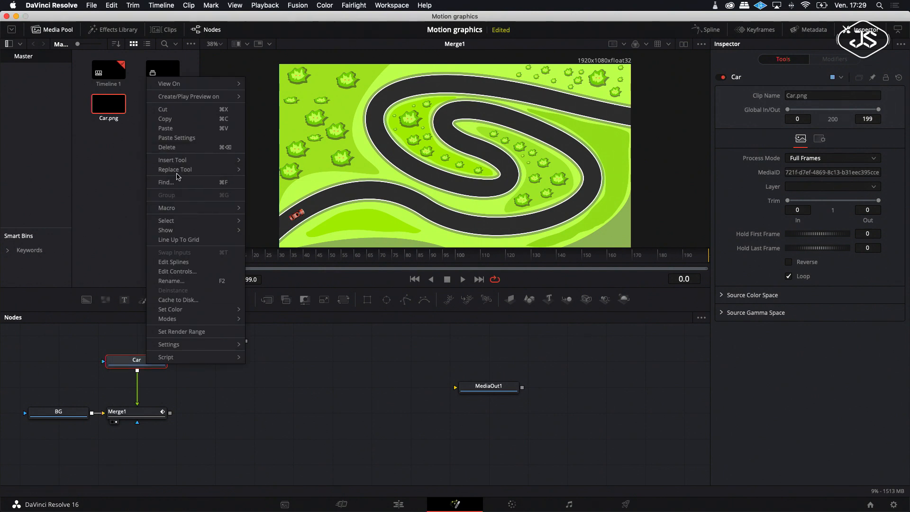
pyautogui.moveTo(179, 161)
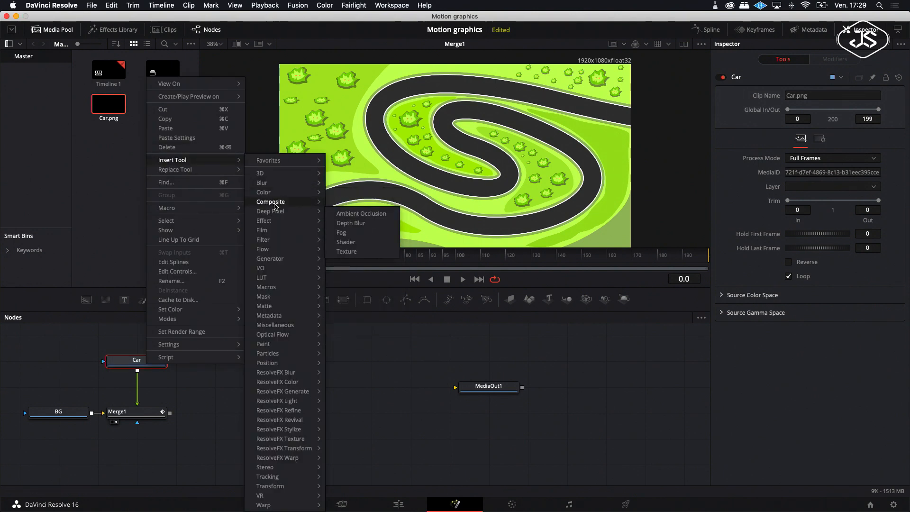
pyautogui.moveTo(283, 225)
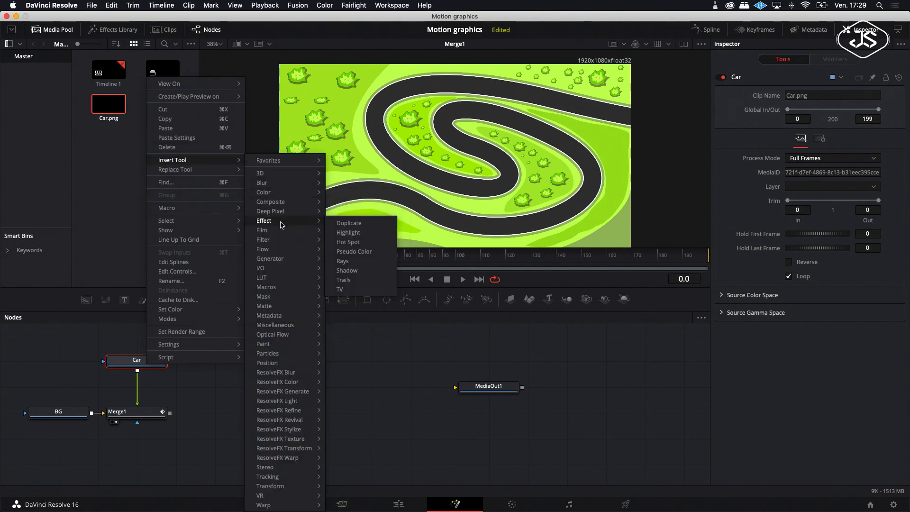
pyautogui.click(347, 270)
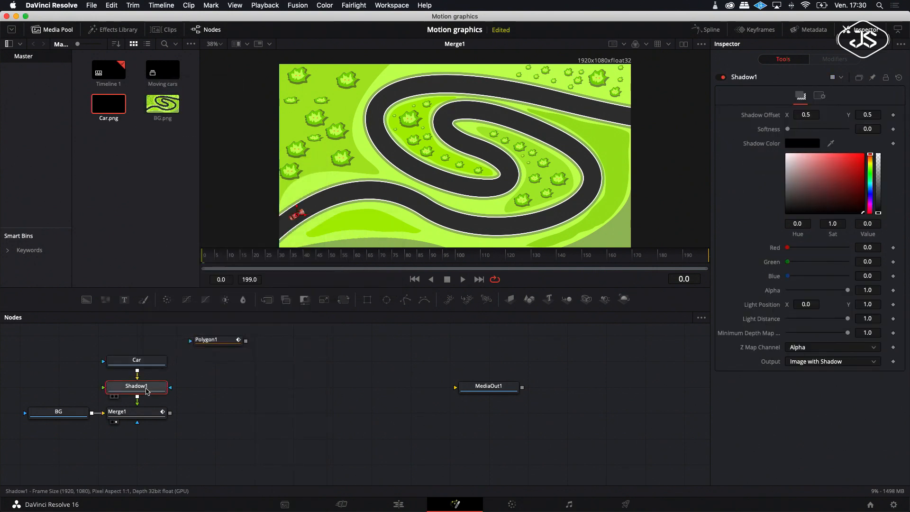
pyautogui.moveTo(788, 129); pyautogui.dragTo(830, 133)
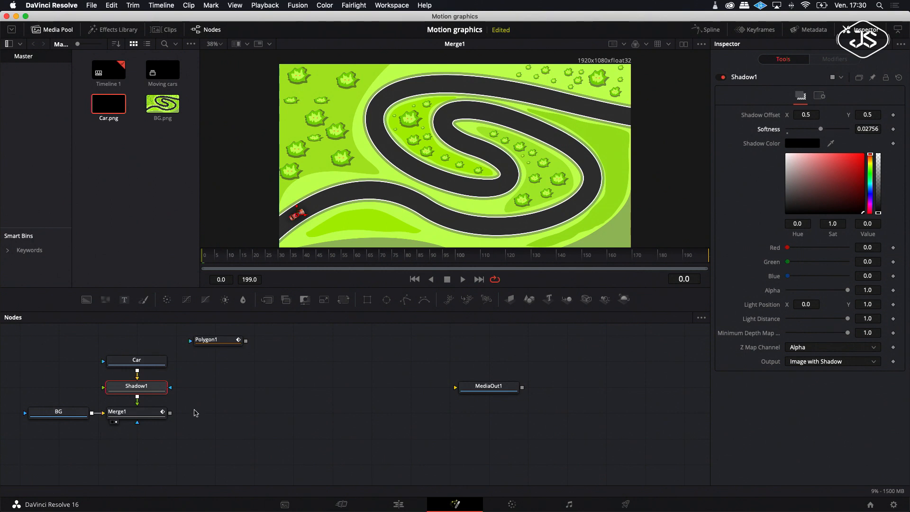
# Step: Copy the Car, Shadow1 and Merge1 nodes and paste a duplicate set into the node graph
pyautogui.moveTo(143, 348); pyautogui.dragTo(141, 417)
pyautogui.rightClick(140, 417)
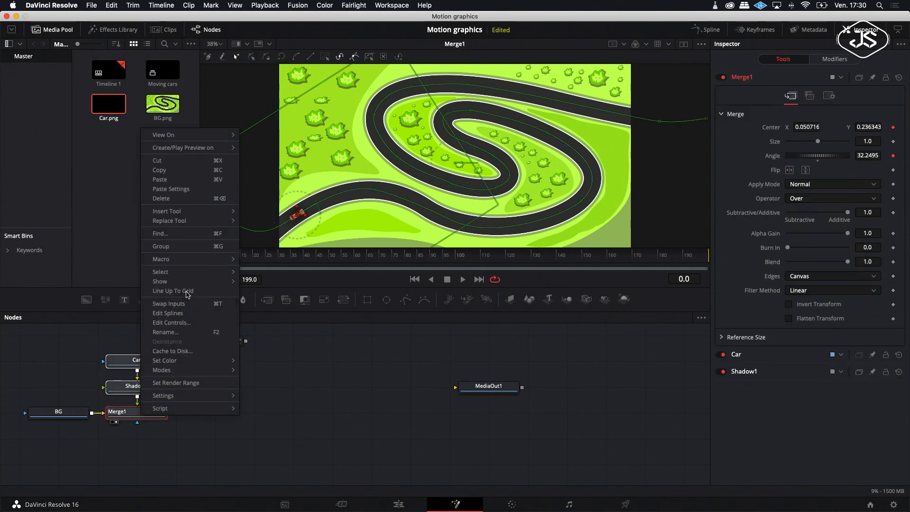
pyautogui.click(160, 179)
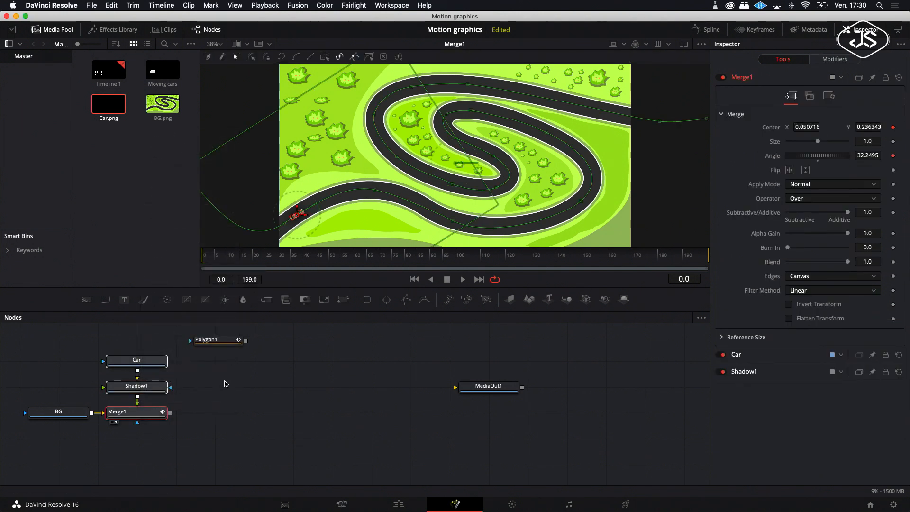
pyautogui.rightClick(226, 389)
pyautogui.click(243, 370)
# Step: Arrange the pasted nodes beside the originals, moving Polygon1 and Car_1 higher up
pyautogui.moveTo(218, 391); pyautogui.dragTo(218, 417)
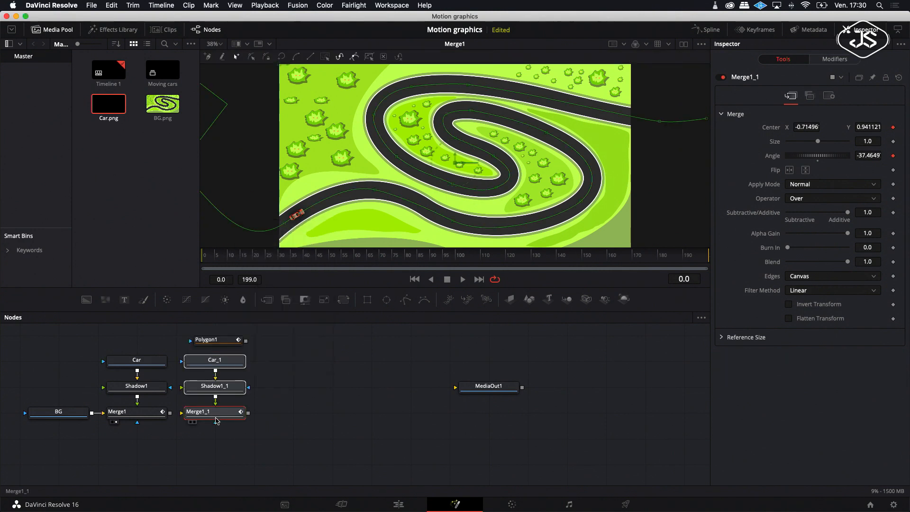
pyautogui.scroll(2, 259, 347)
pyautogui.moveTo(216, 357); pyautogui.dragTo(243, 337)
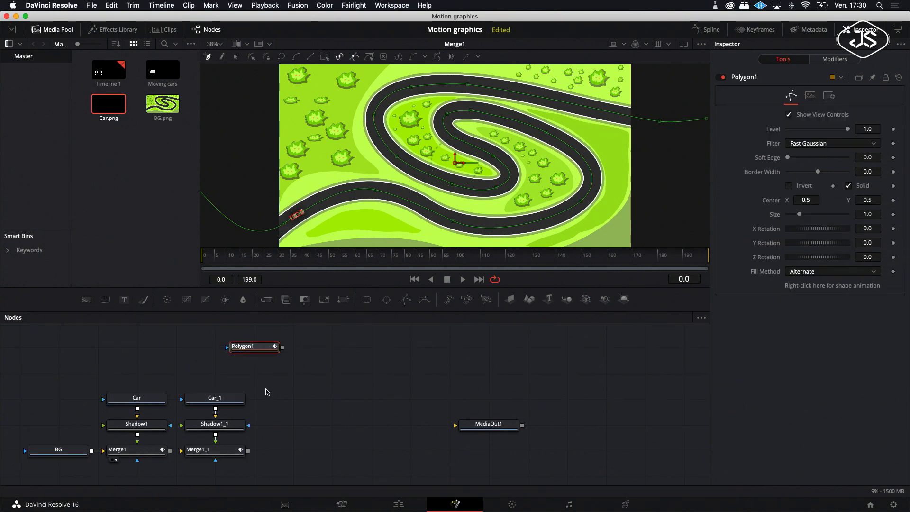
pyautogui.moveTo(220, 406); pyautogui.dragTo(221, 380)
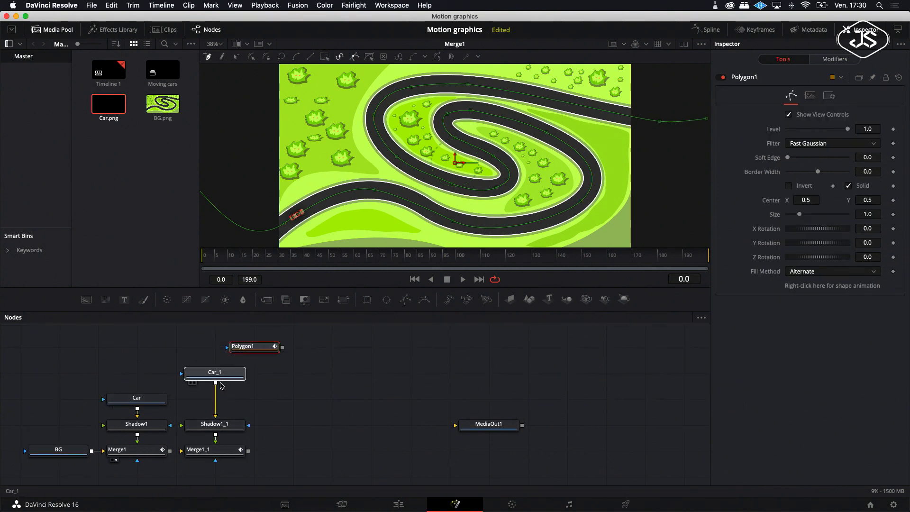
# Step: Connect Merge1's output into Merge1_1's background input to chain the two cars
pyautogui.click(215, 454)
pyautogui.moveTo(170, 450); pyautogui.dragTo(203, 452)
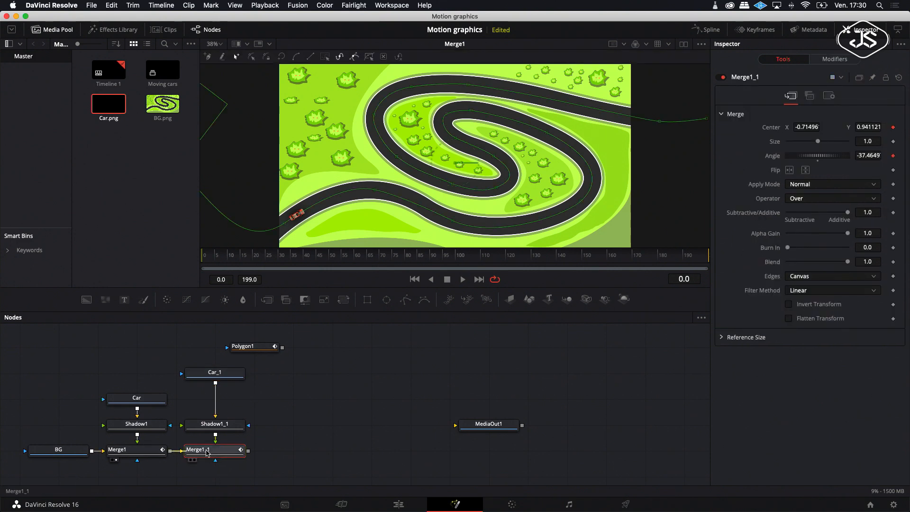
pyautogui.click(195, 460)
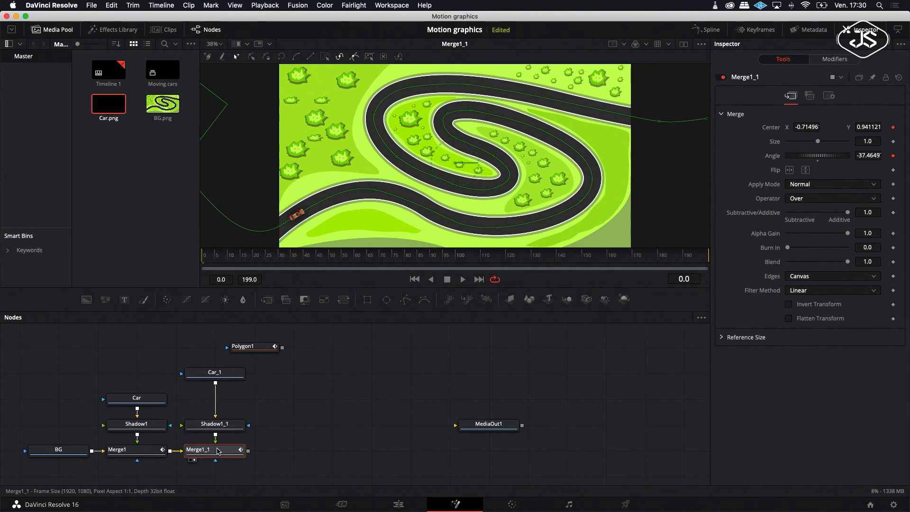
# Step: Set the second car's Path1_1 displacement to about 0.173
pyautogui.click(839, 59)
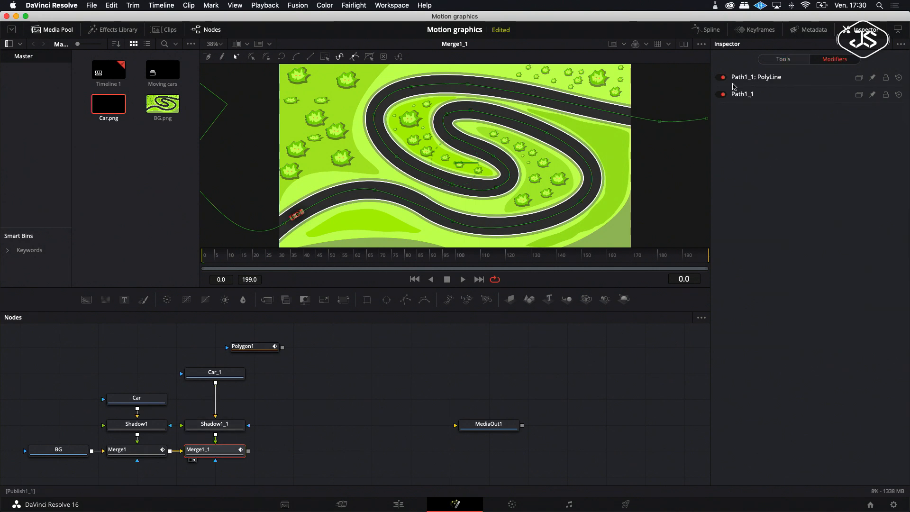
pyautogui.click(742, 94)
pyautogui.moveTo(797, 217); pyautogui.dragTo(800, 219)
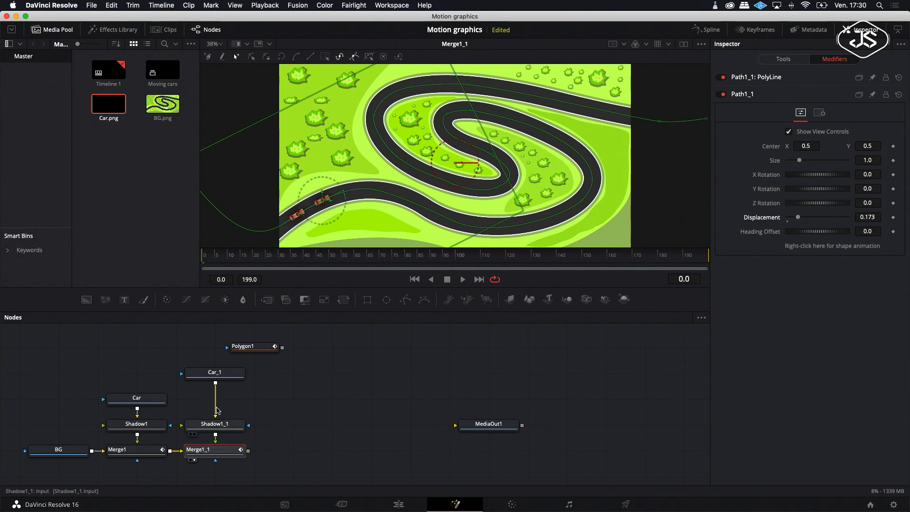
# Step: Insert a Color Corrector after Car_1 and shift its tint on the color wheel to make the second car green
pyautogui.rightClick(225, 373)
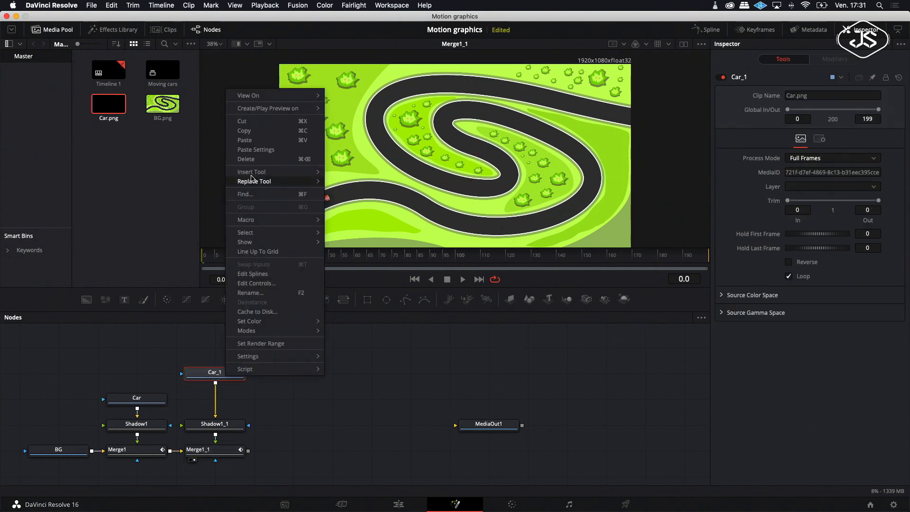
pyautogui.moveTo(266, 173)
pyautogui.moveTo(345, 204)
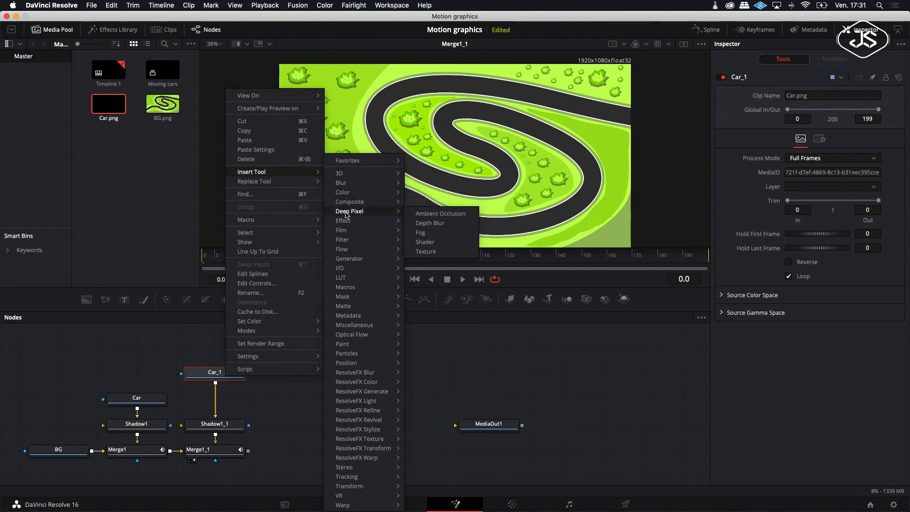
pyautogui.click(444, 224)
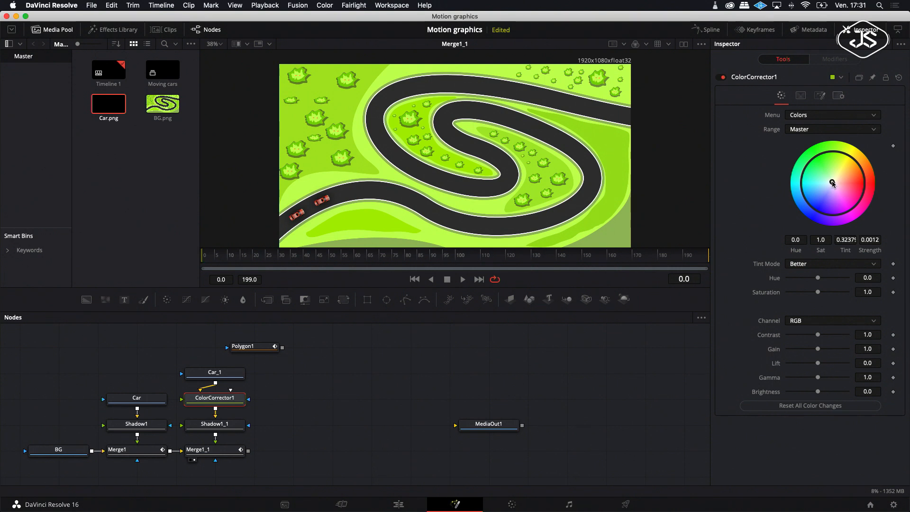
pyautogui.moveTo(841, 169); pyautogui.dragTo(834, 159)
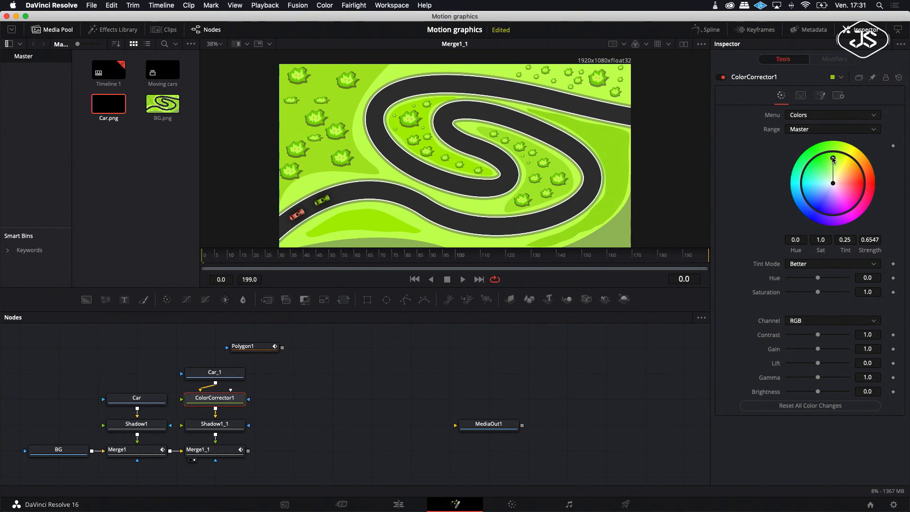
# Step: Paste another copy of the car, shadow and merge nodes into the graph
pyautogui.rightClick(294, 397)
pyautogui.click(312, 379)
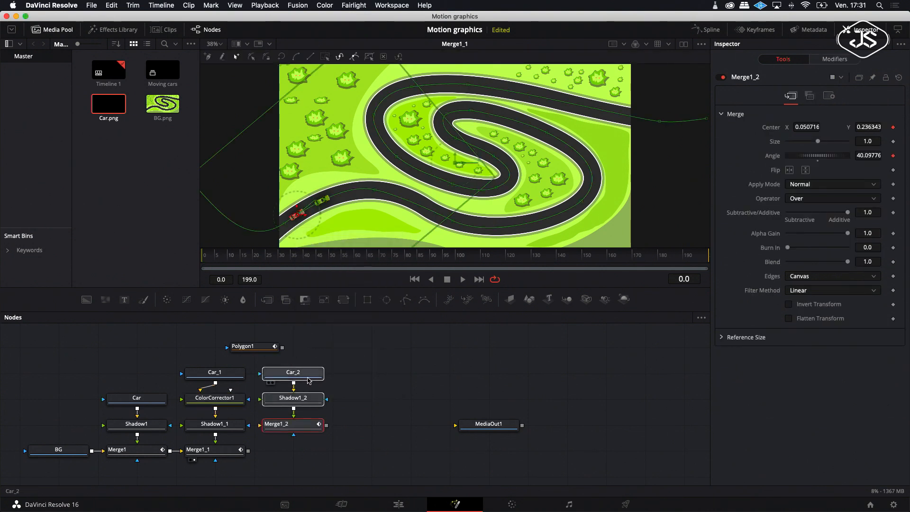
# Step: Position the pasted car, shadow and merge nodes beside the second car and move MediaOut1 further right
pyautogui.moveTo(308, 378); pyautogui.dragTo(308, 390)
pyautogui.click(359, 399)
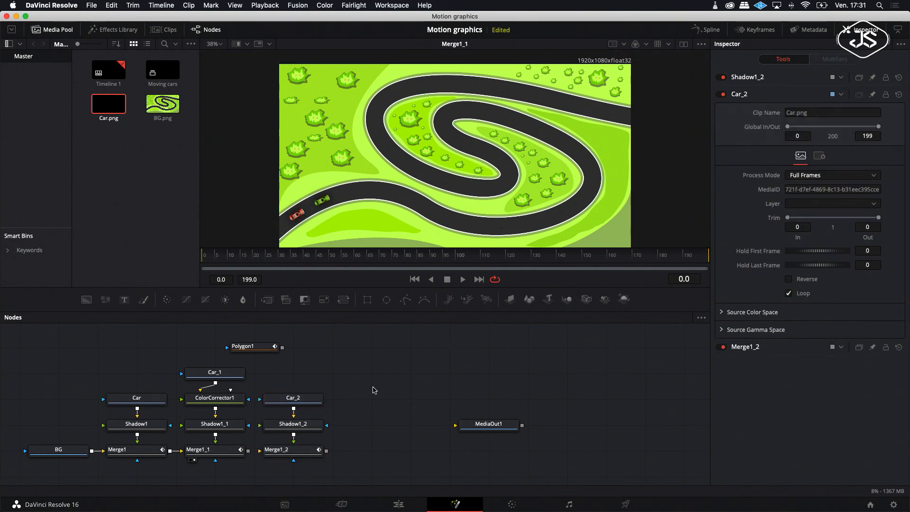
pyautogui.rightClick(377, 385)
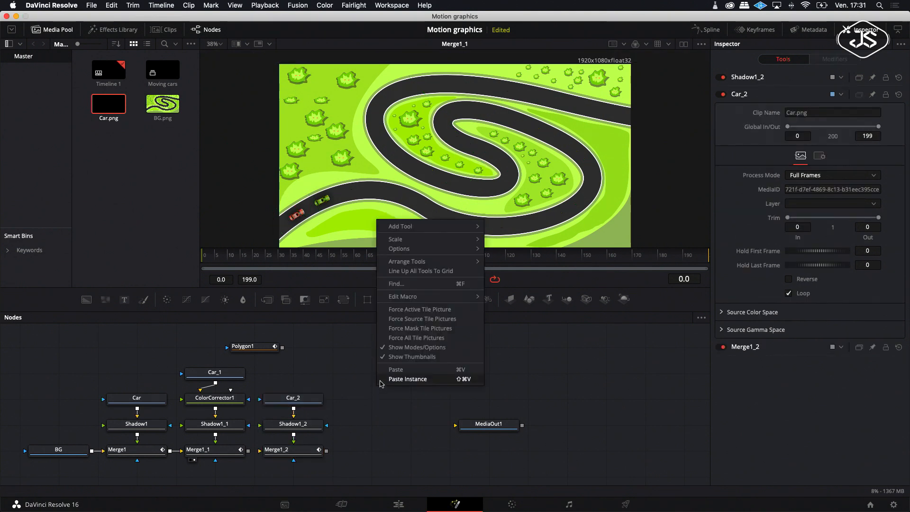
pyautogui.click(488, 433)
pyautogui.moveTo(486, 433); pyautogui.dragTo(601, 410)
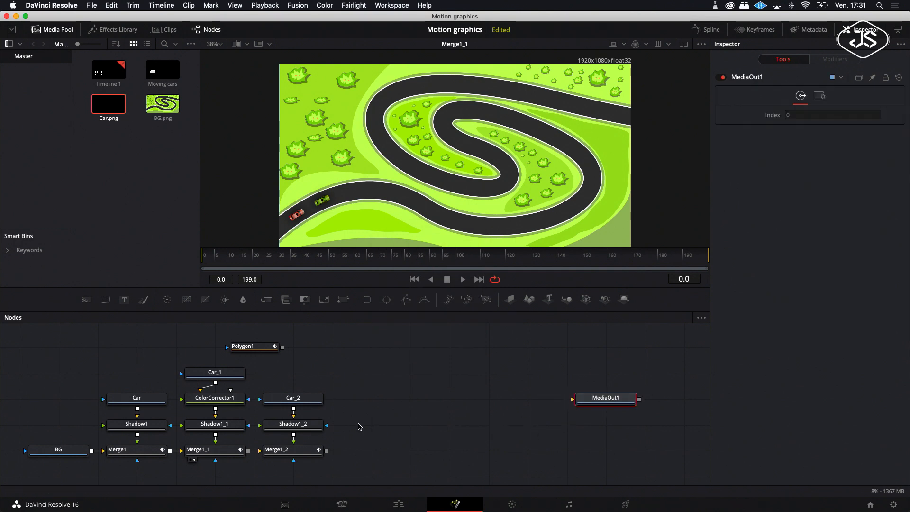
# Step: Paste another copy of the car, shadow and merge nodes and place them in the next column
pyautogui.rightClick(412, 417)
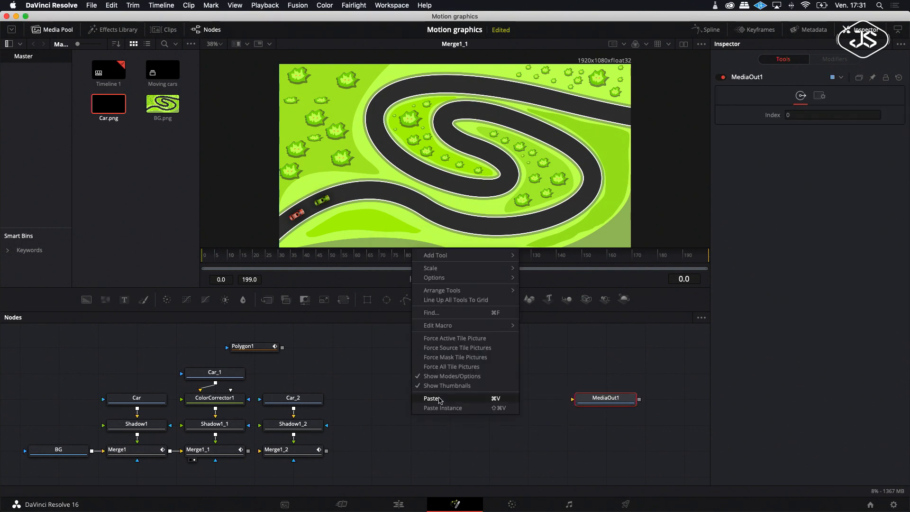
pyautogui.click(429, 399)
pyautogui.moveTo(410, 374); pyautogui.dragTo(388, 389)
pyautogui.click(459, 402)
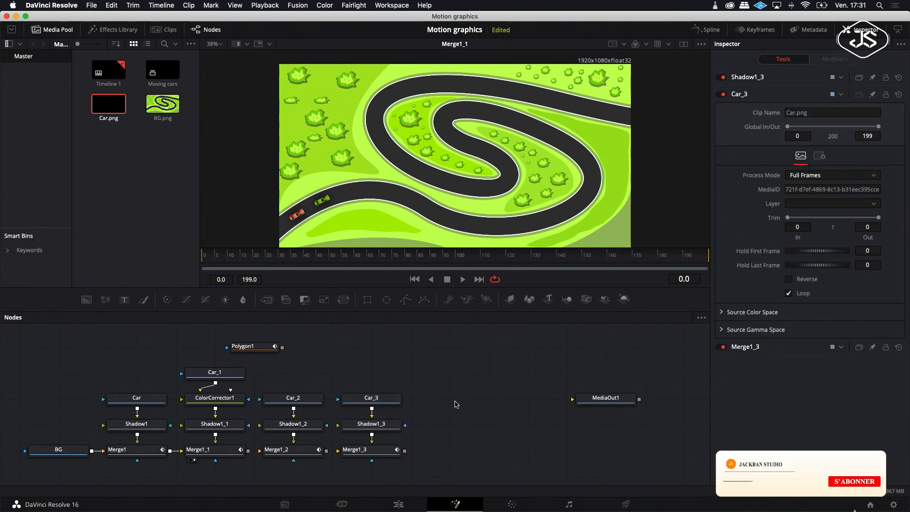
# Step: Paste one more copy of the car nodes and position it in the following column
pyautogui.rightClick(456, 404)
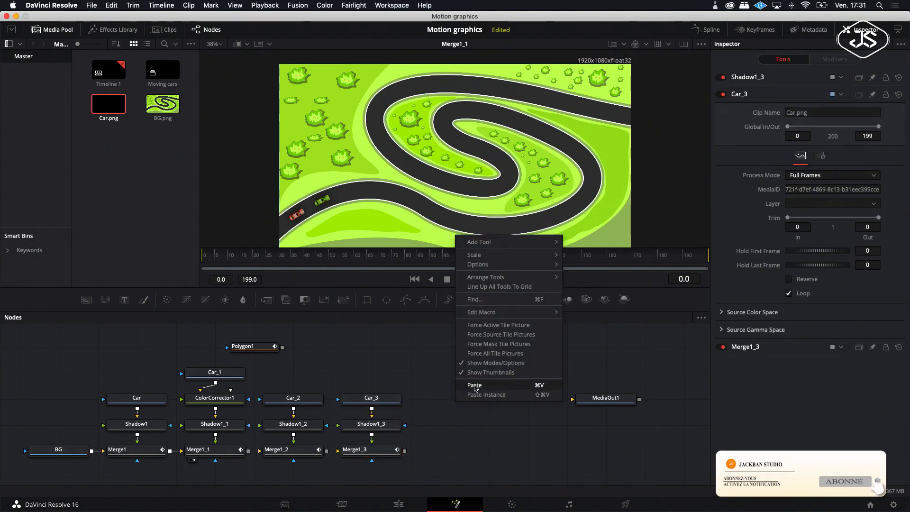
pyautogui.click(477, 387)
pyautogui.moveTo(451, 350); pyautogui.dragTo(451, 401)
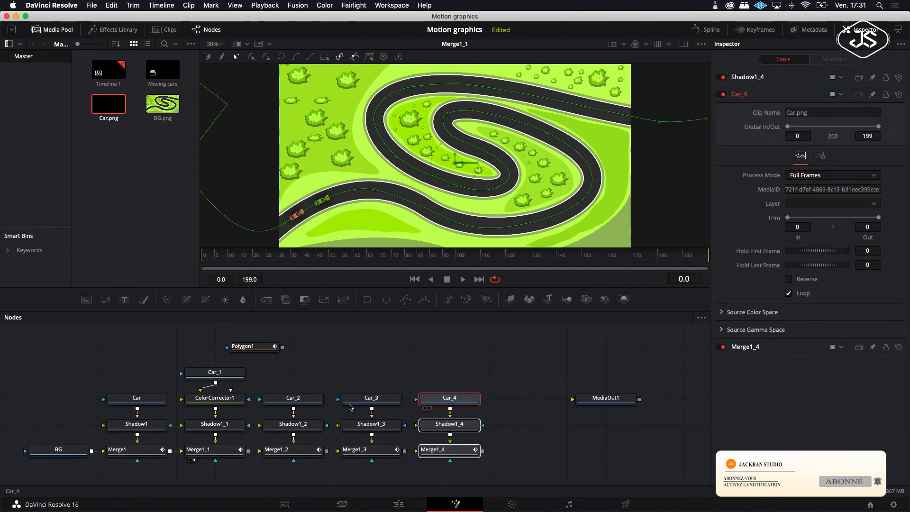
# Step: Chain Merge1_2 into Merge1_3 and Merge1_3 into Merge1_4, and display Merge1_4 in the viewer
pyautogui.moveTo(326, 450); pyautogui.dragTo(344, 452)
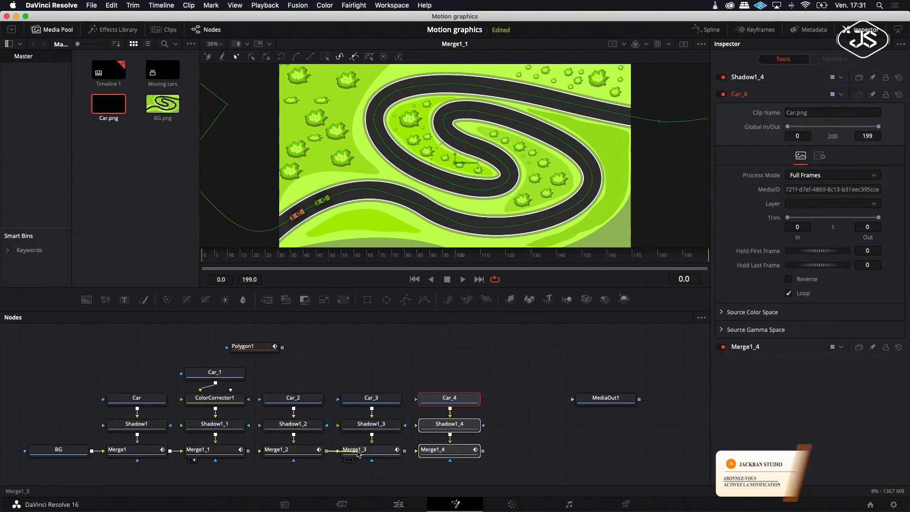
pyautogui.moveTo(405, 450); pyautogui.dragTo(429, 453)
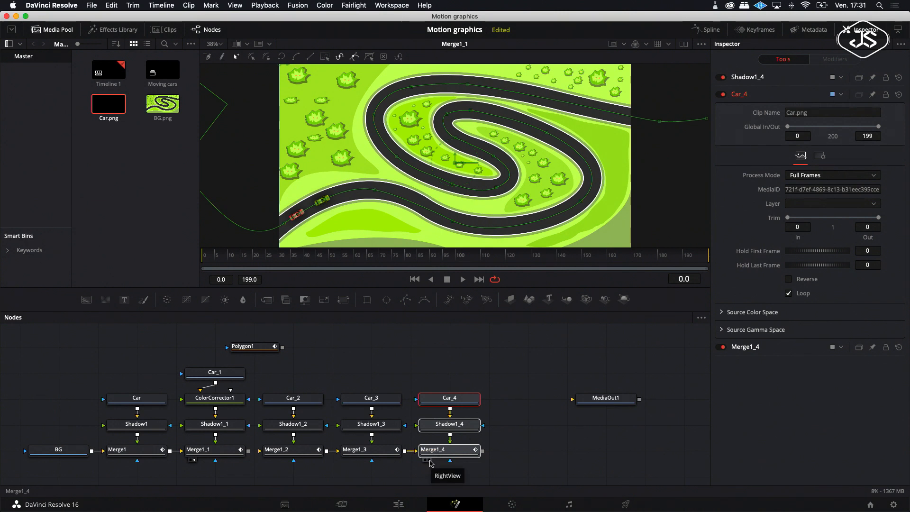
pyautogui.hscroll(1, 277, 451)
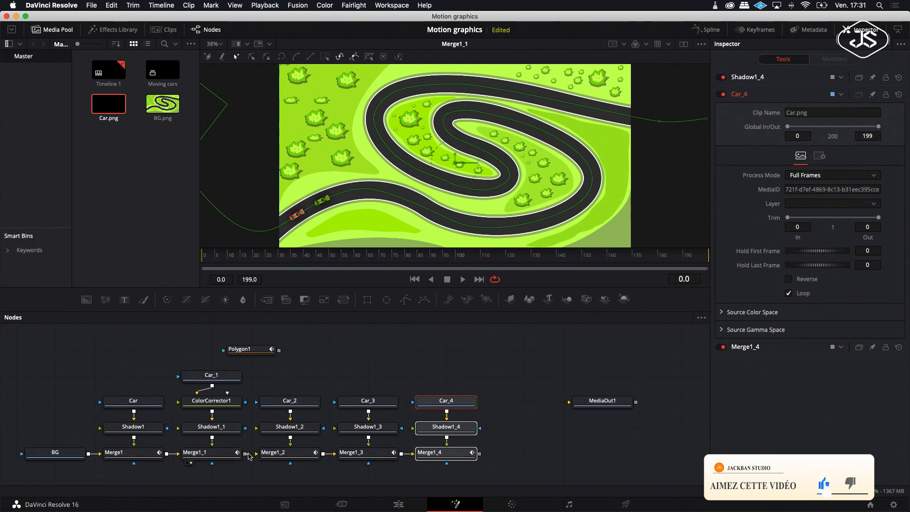
pyautogui.click(434, 457)
pyautogui.scroll(-1, 433, 457)
pyautogui.press('1')
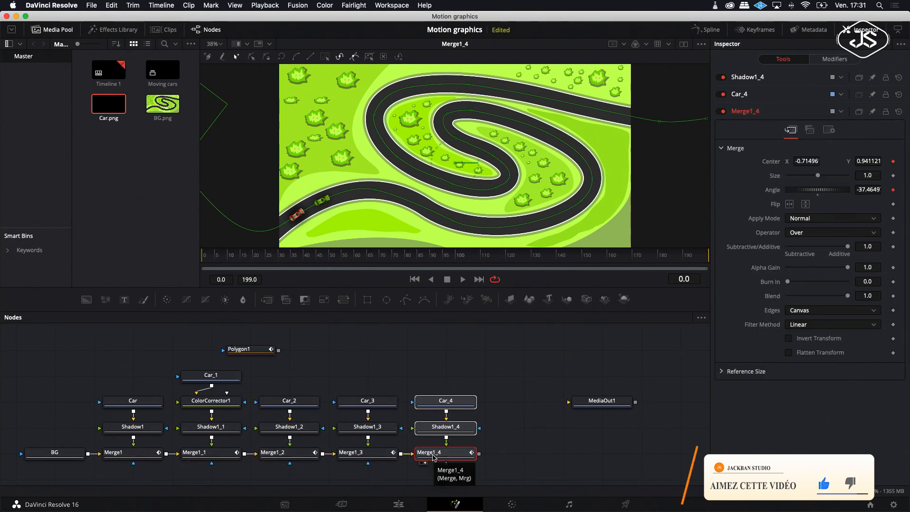
# Step: Set Merge1_2's Path1_2 displacement to about 0.197 to space that car along the track
pyautogui.click(290, 456)
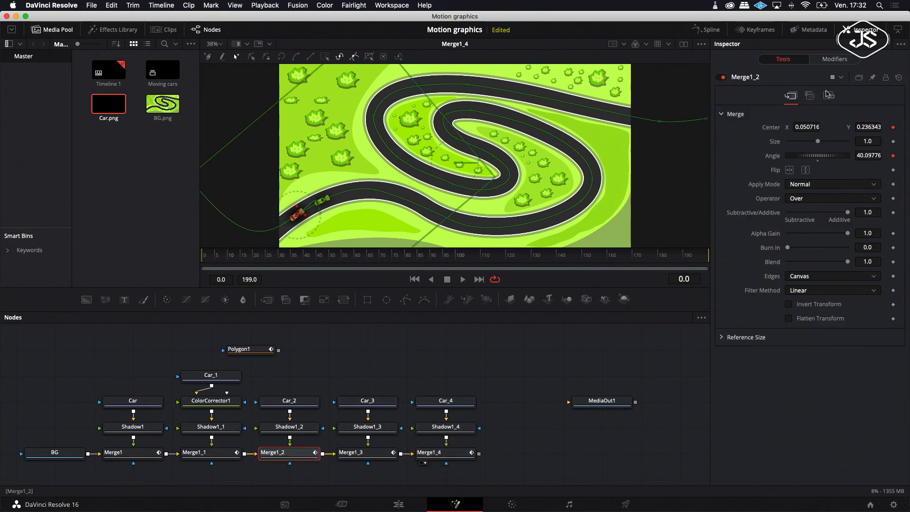
pyautogui.click(830, 61)
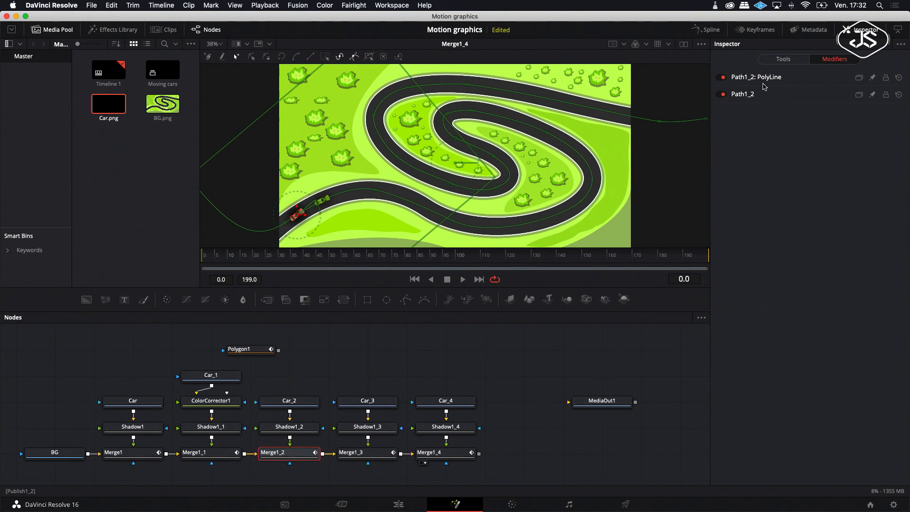
pyautogui.moveTo(798, 218); pyautogui.dragTo(800, 218)
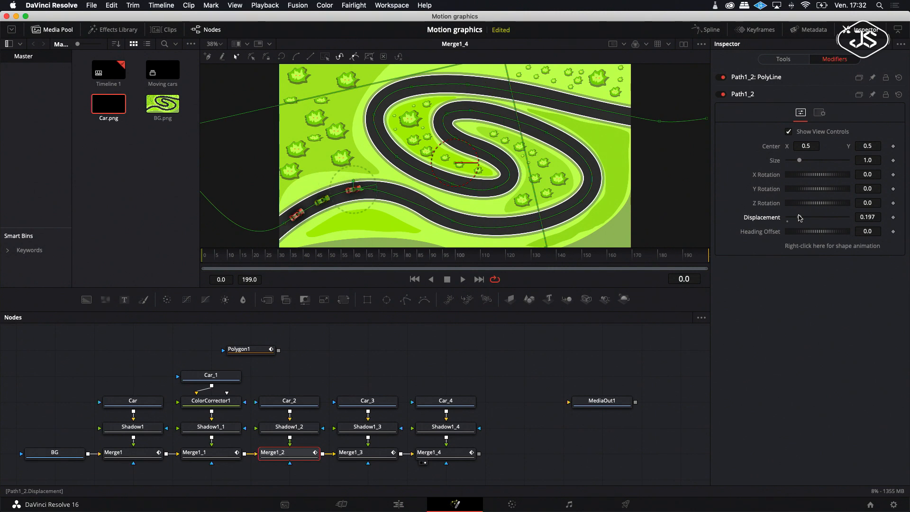
# Step: Adjust Merge1_3's Path1_3 displacement to move that car further along the track
pyautogui.click(359, 453)
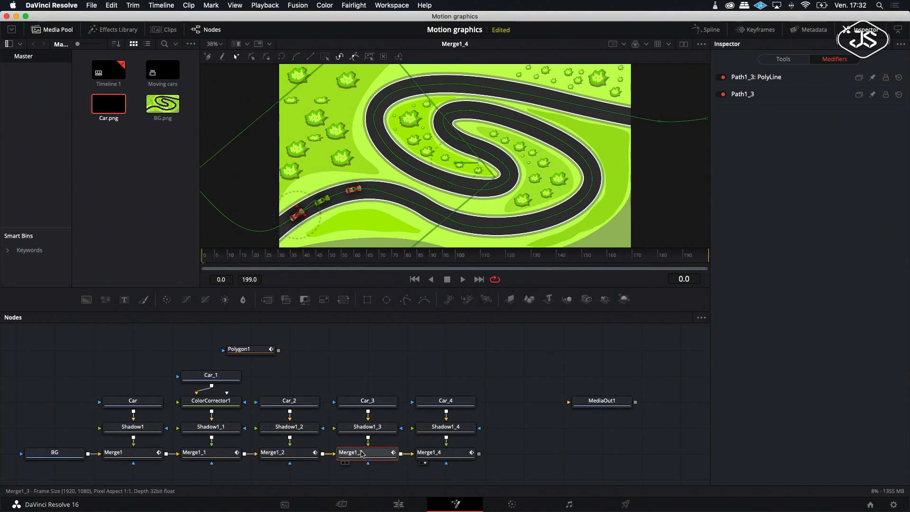
pyautogui.click(751, 95)
pyautogui.moveTo(798, 220); pyautogui.dragTo(801, 219)
# Step: Set Merge1_4's Path1_4 displacement to about 0.236
pyautogui.click(437, 453)
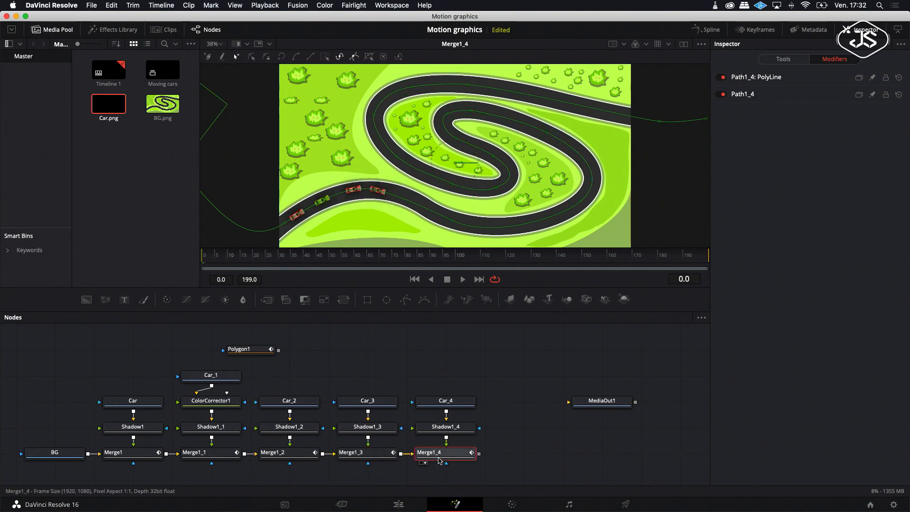
pyautogui.click(830, 59)
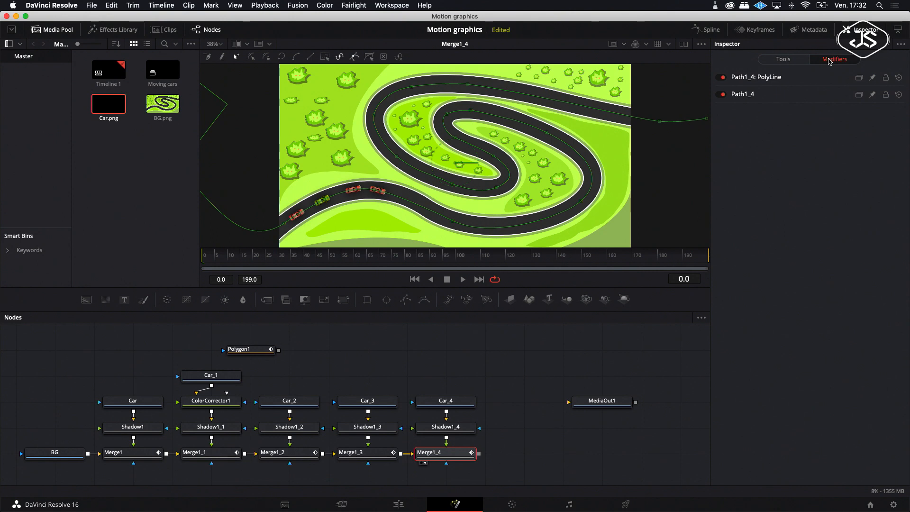
pyautogui.click(743, 94)
pyautogui.moveTo(796, 217); pyautogui.dragTo(803, 218)
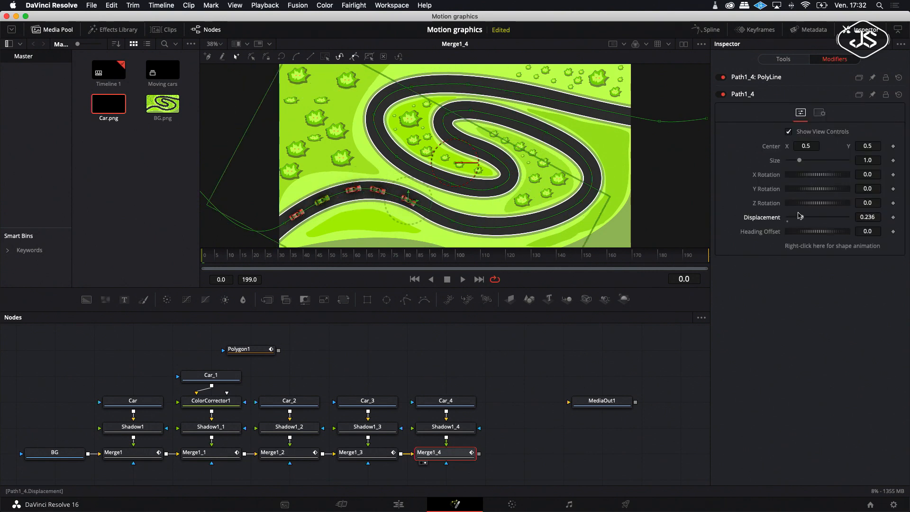
# Step: Insert a Color Corrector after Car_2 and shift its tint on the color wheel to make that car blue
pyautogui.scroll(-2, 290, 399)
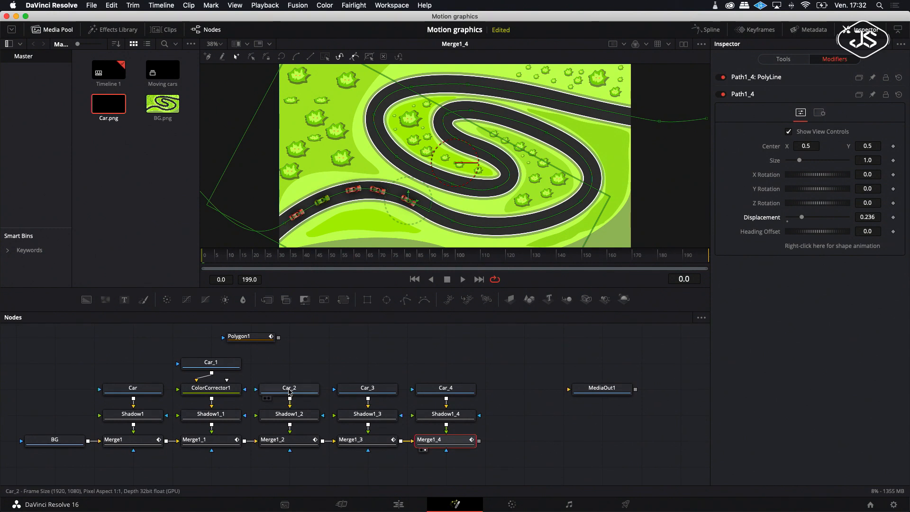
pyautogui.click(284, 390)
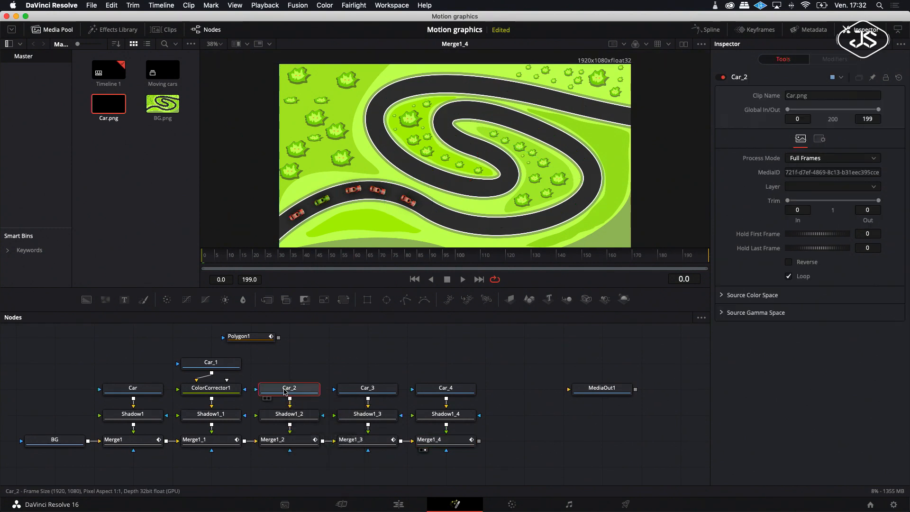
pyautogui.moveTo(287, 388); pyautogui.dragTo(288, 362)
pyautogui.rightClick(288, 363)
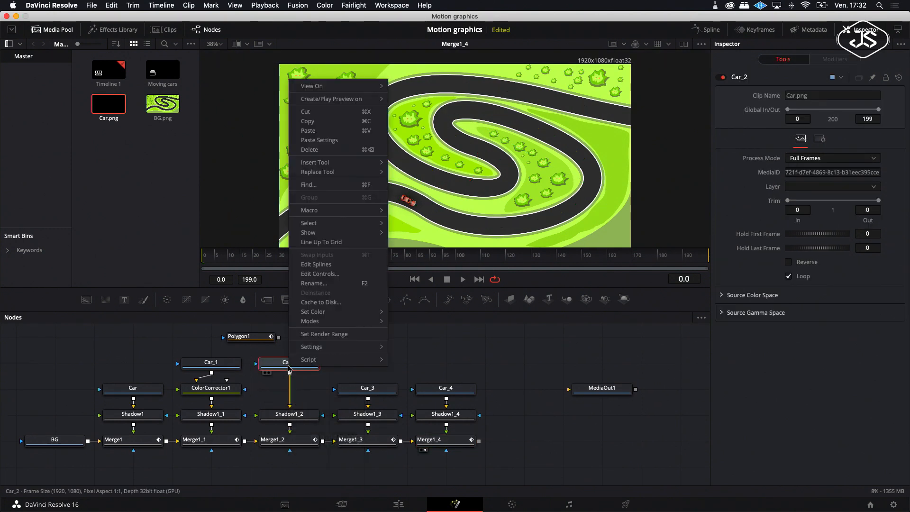
pyautogui.moveTo(332, 163)
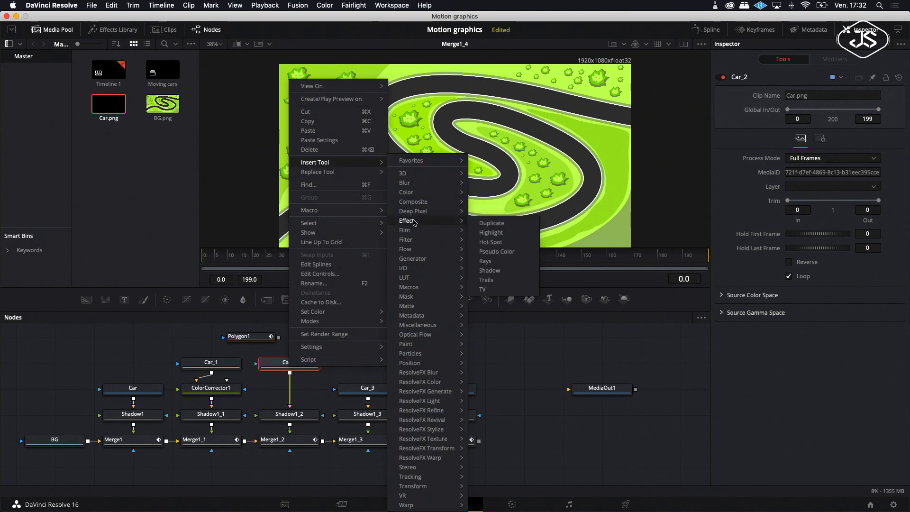
pyautogui.moveTo(417, 193)
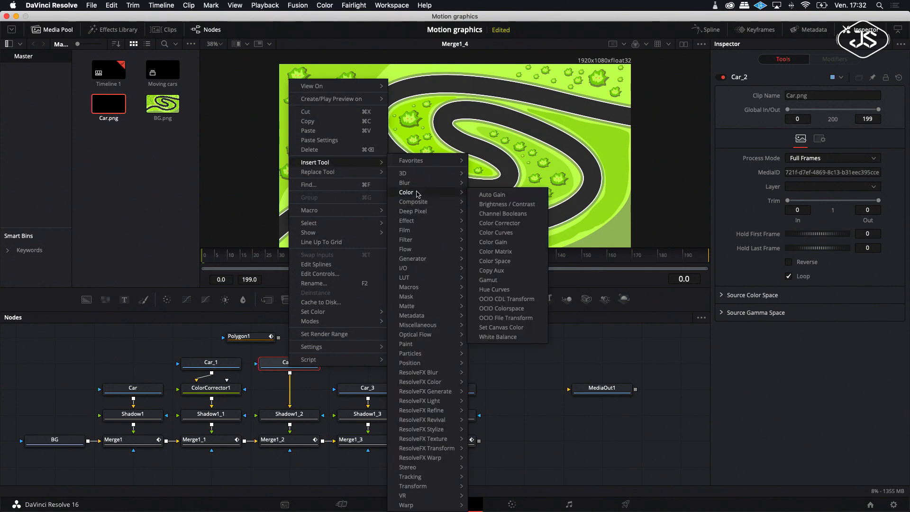
pyautogui.click(500, 223)
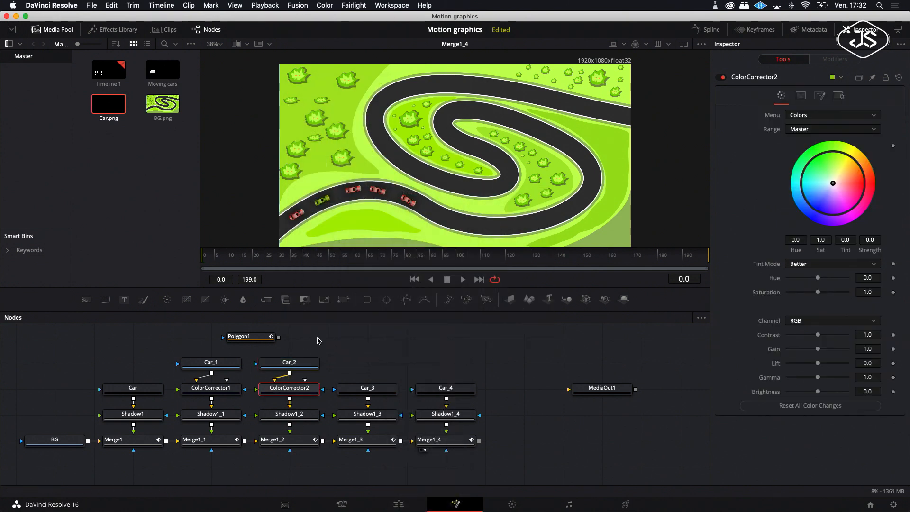
pyautogui.click(832, 184)
pyautogui.moveTo(820, 192); pyautogui.dragTo(807, 199)
# Step: Insert a Color Corrector after Car_3 and shift its tint on the color wheel to make that car pink
pyautogui.moveTo(364, 394); pyautogui.dragTo(365, 369)
pyautogui.rightClick(365, 369)
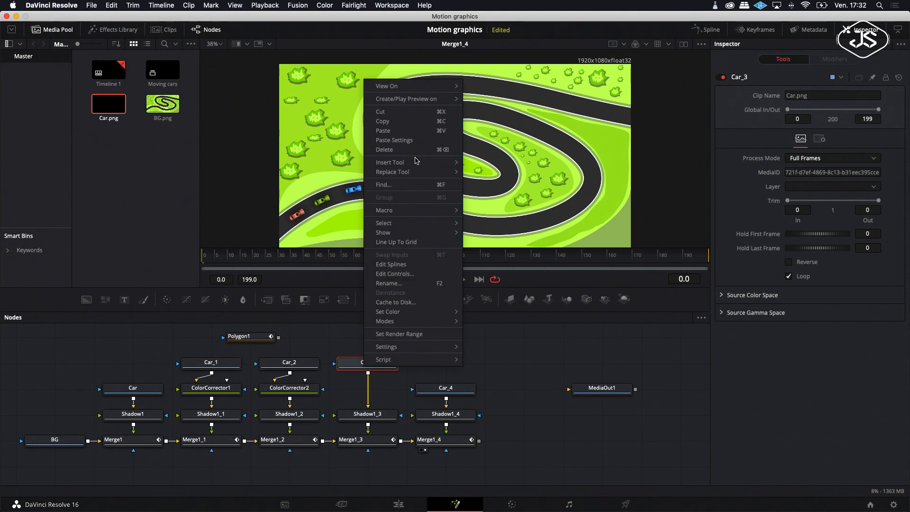
pyautogui.moveTo(393, 162)
pyautogui.moveTo(515, 193)
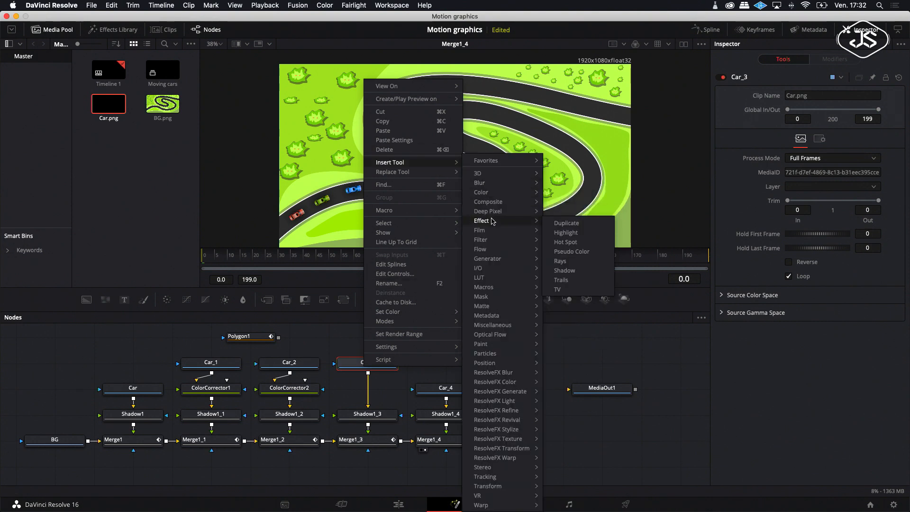
pyautogui.click(571, 223)
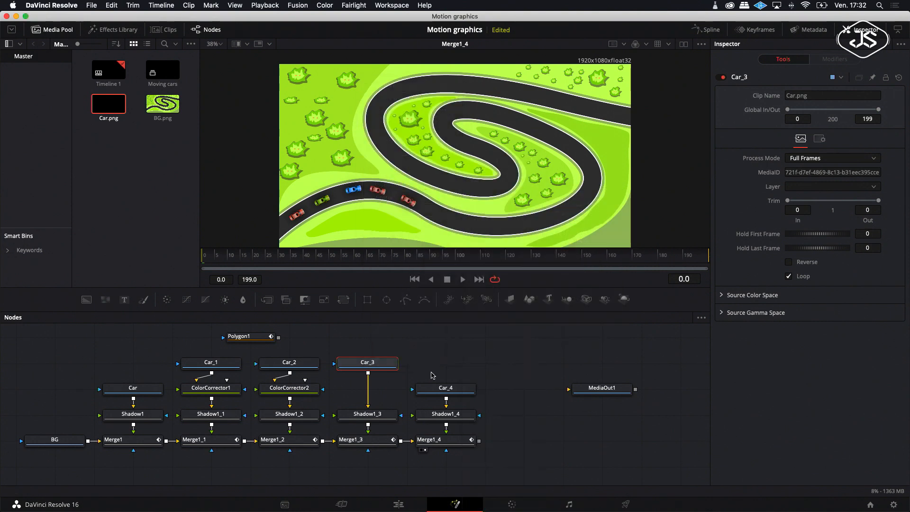
pyautogui.moveTo(833, 183); pyautogui.dragTo(836, 207)
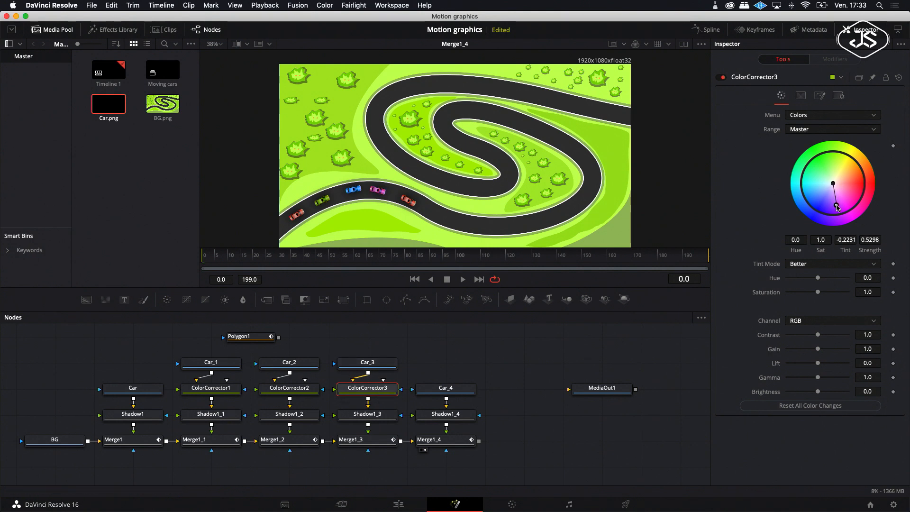
# Step: Insert a Color Corrector after Car_4 and shift its tint on the color wheel to make that car yellow
pyautogui.moveTo(447, 392); pyautogui.dragTo(447, 366)
pyautogui.rightClick(447, 366)
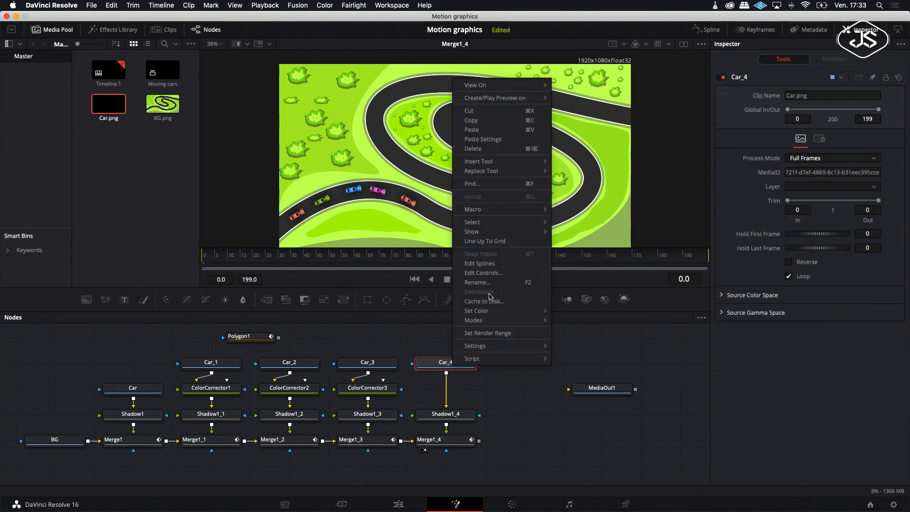
pyautogui.moveTo(495, 164)
pyautogui.moveTo(595, 202)
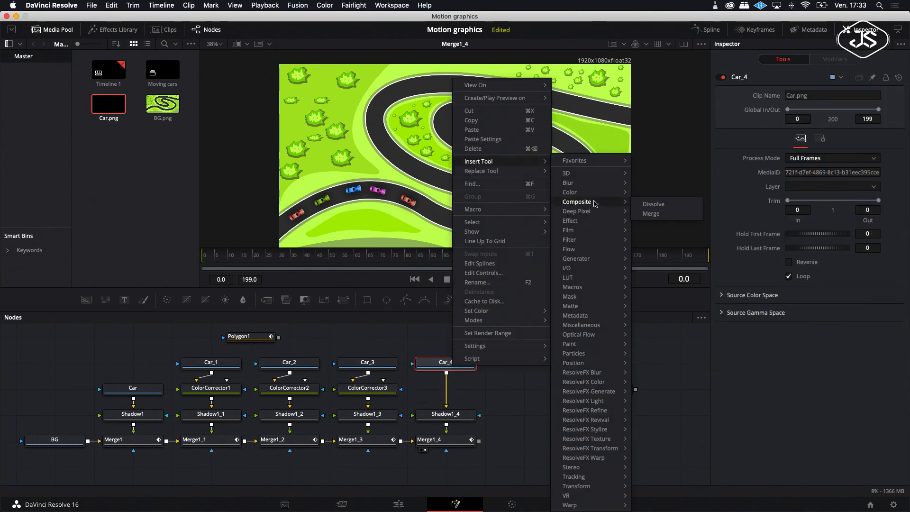
pyautogui.moveTo(571, 192)
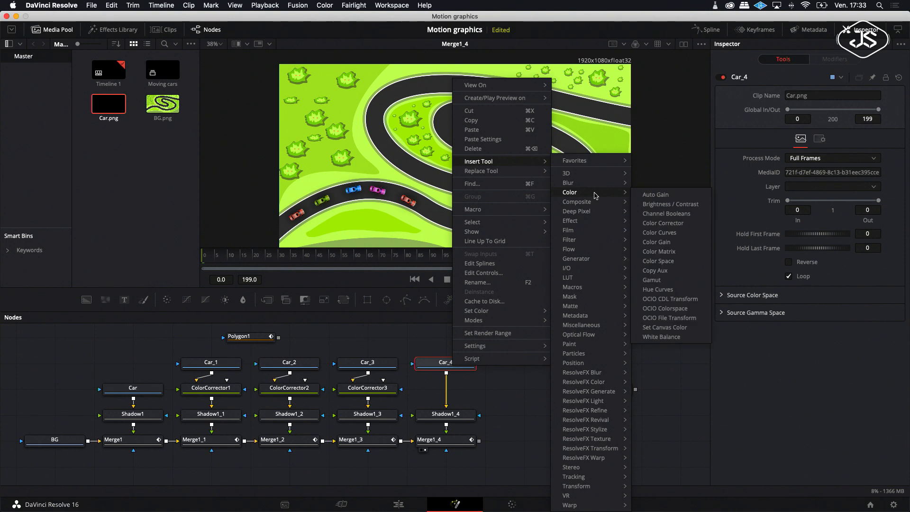
pyautogui.click(661, 223)
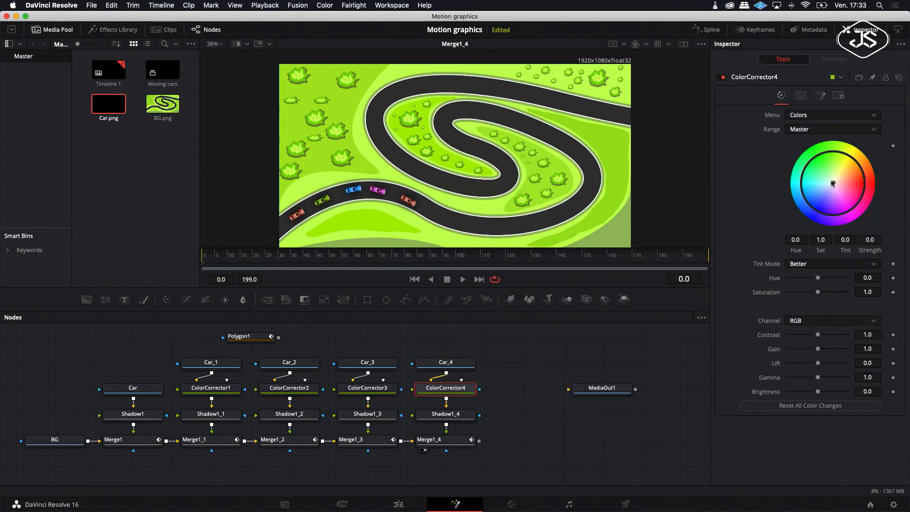
pyautogui.moveTo(833, 185); pyautogui.dragTo(844, 161)
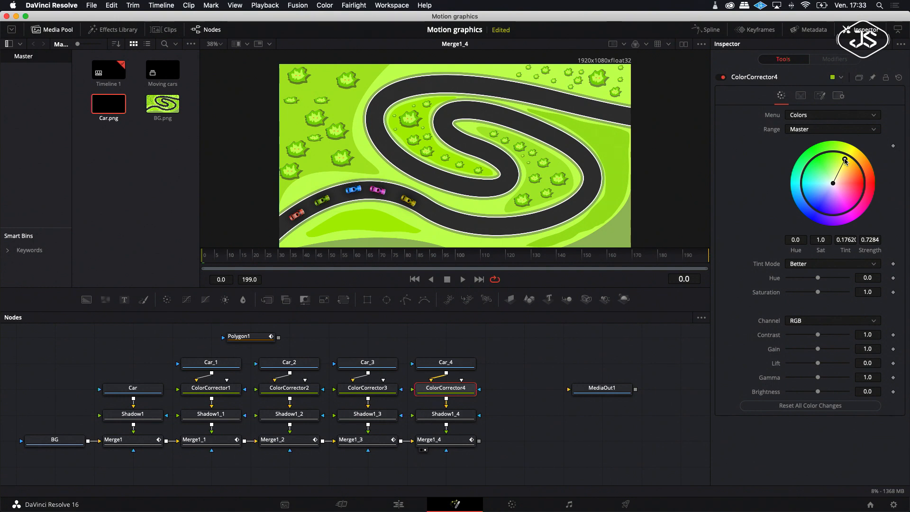
pyautogui.moveTo(846, 155); pyautogui.dragTo(838, 167)
pyautogui.scroll(-1, 298, 376)
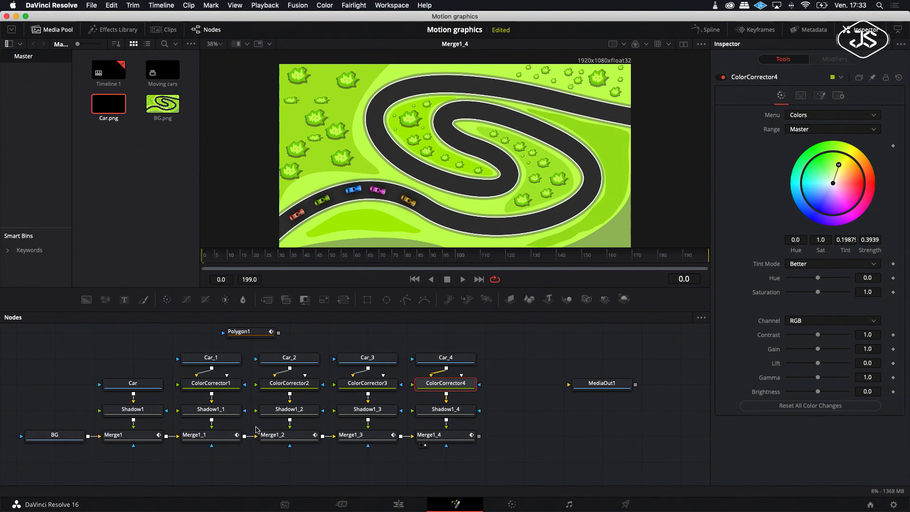
pyautogui.hscroll(3, 545, 408)
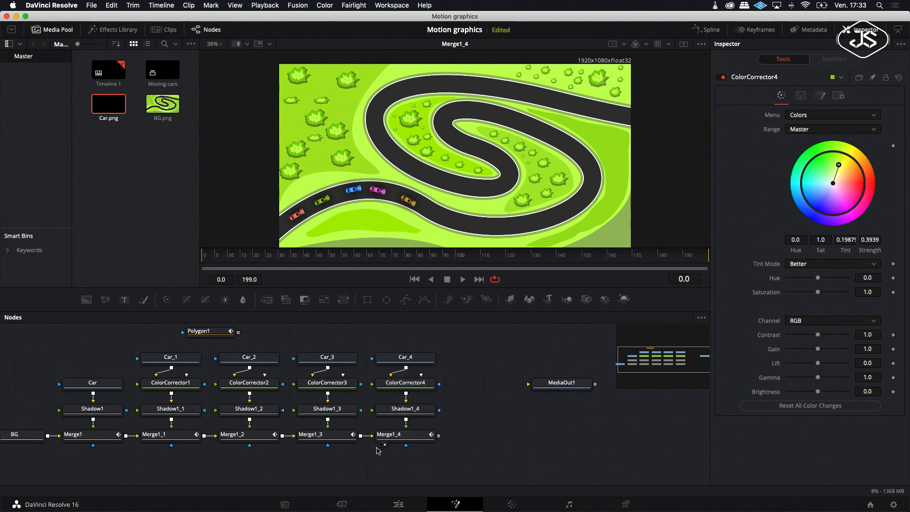
# Step: Set Merge1's Path1 displacement to 0
pyautogui.click(395, 436)
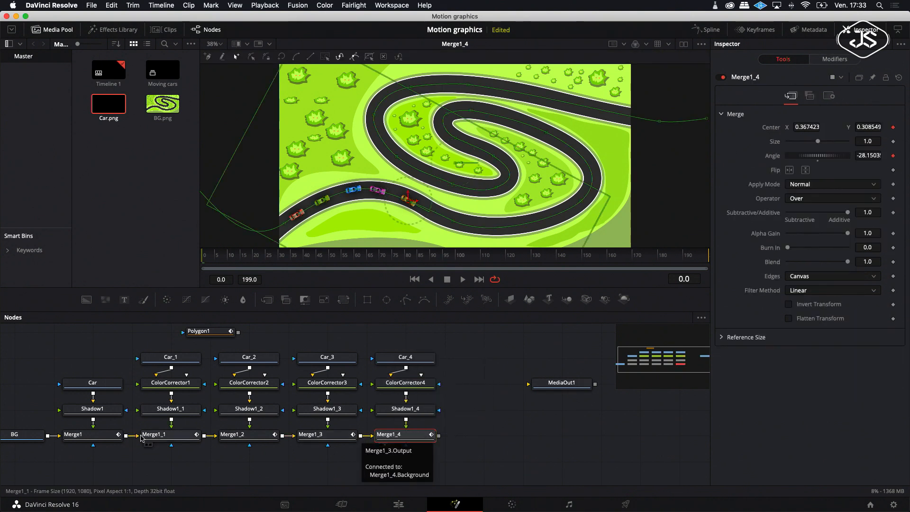
pyautogui.click(97, 435)
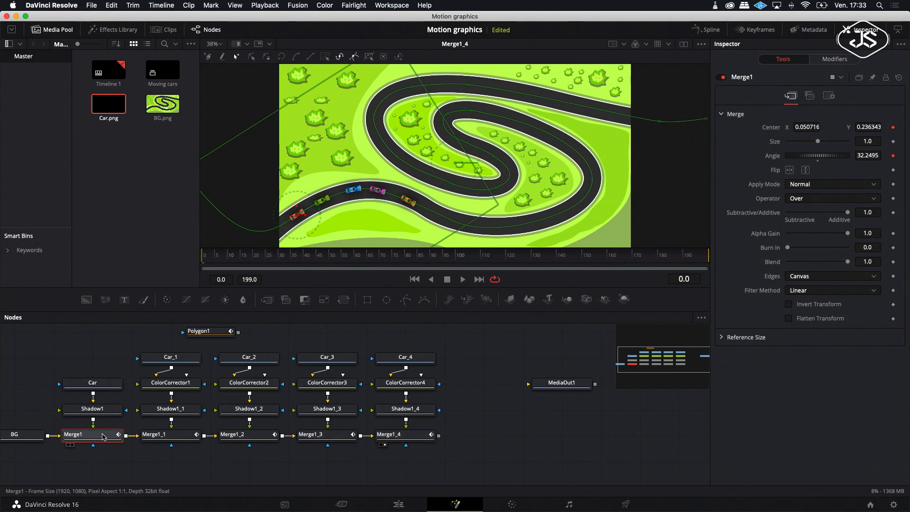
pyautogui.click(835, 58)
pyautogui.click(738, 95)
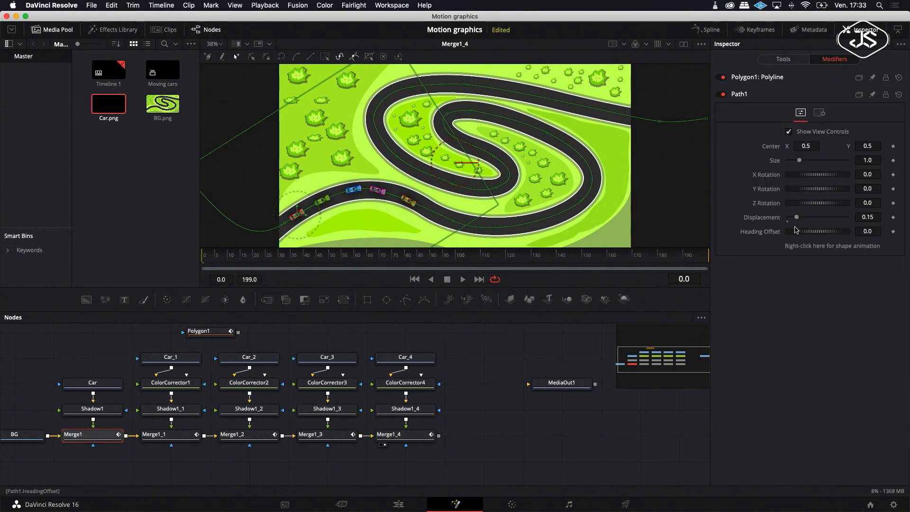
pyautogui.moveTo(796, 217); pyautogui.dragTo(783, 219)
pyautogui.hscroll(-5, 491, 178)
pyautogui.hscroll(-3, 490, 177)
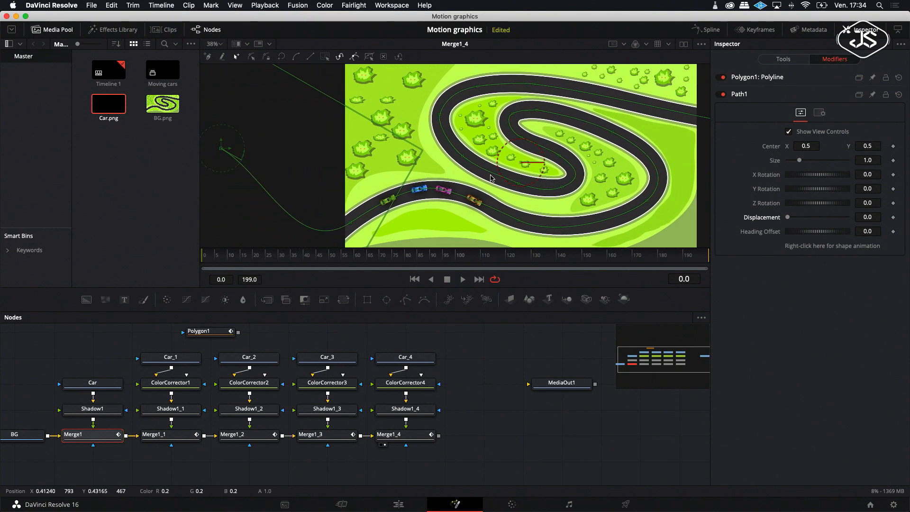
# Step: Set Merge1_1's Path1_1 displacement to about 0.031
pyautogui.click(163, 434)
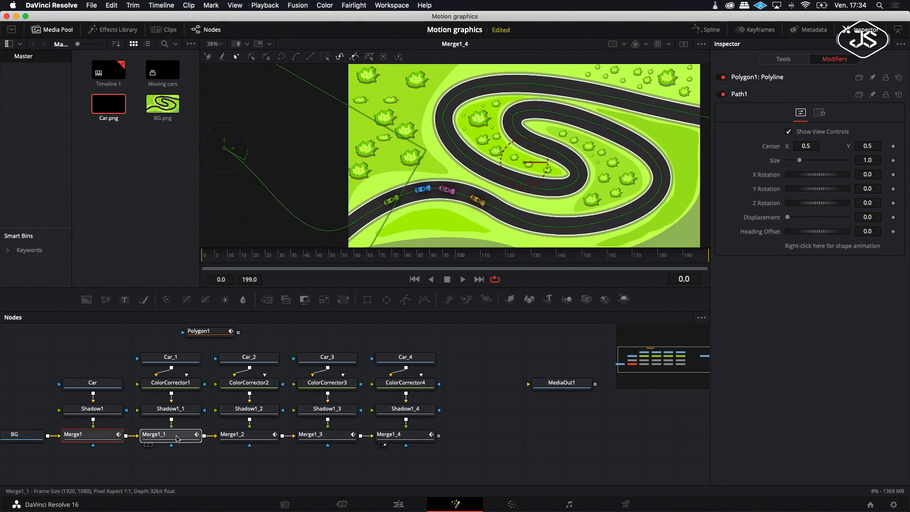
pyautogui.click(740, 95)
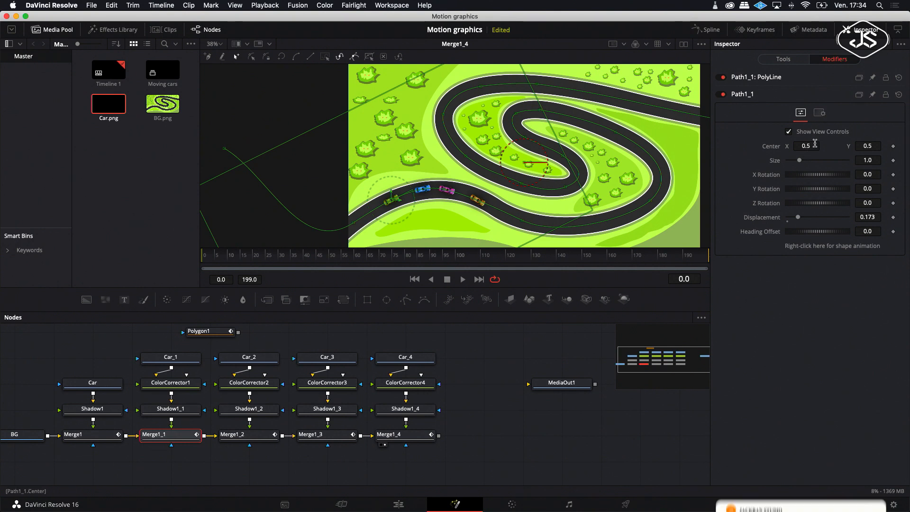
pyautogui.moveTo(799, 217); pyautogui.dragTo(789, 222)
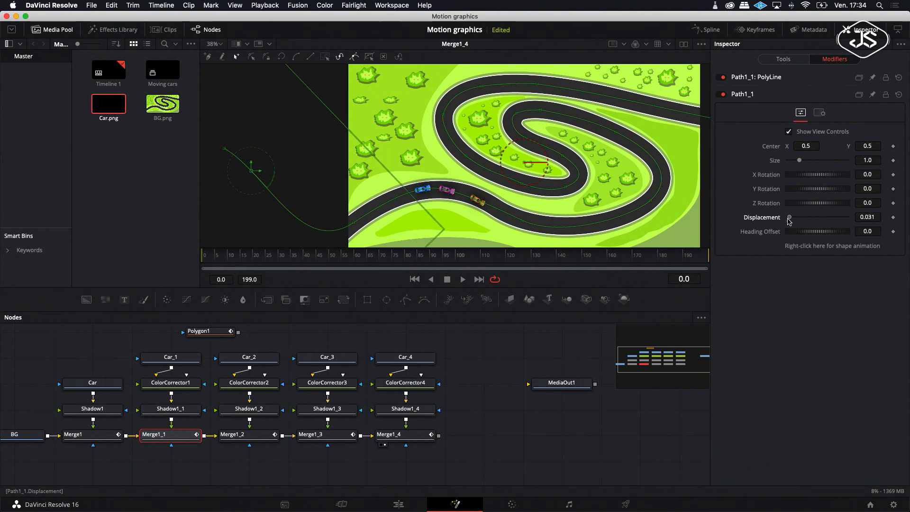
# Step: Set Merge1_2's Path1_2 displacement to about 0.063
pyautogui.click(249, 439)
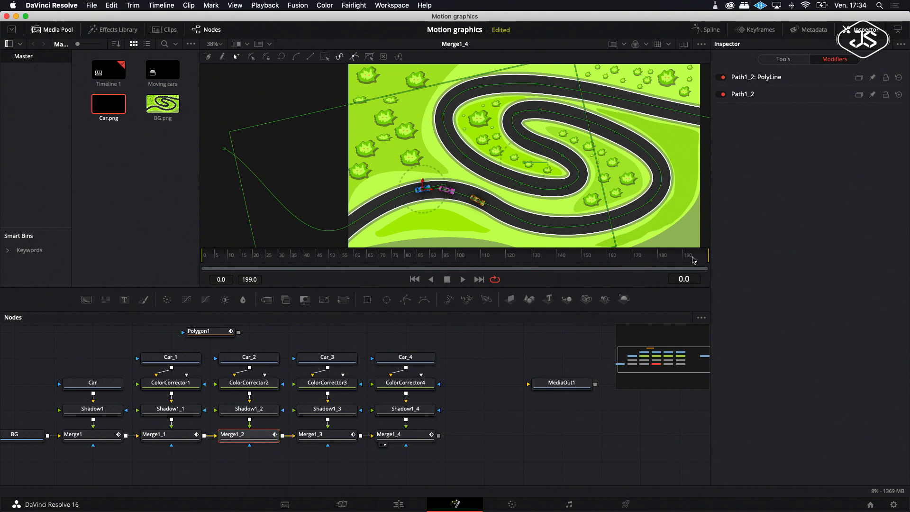
pyautogui.click(743, 95)
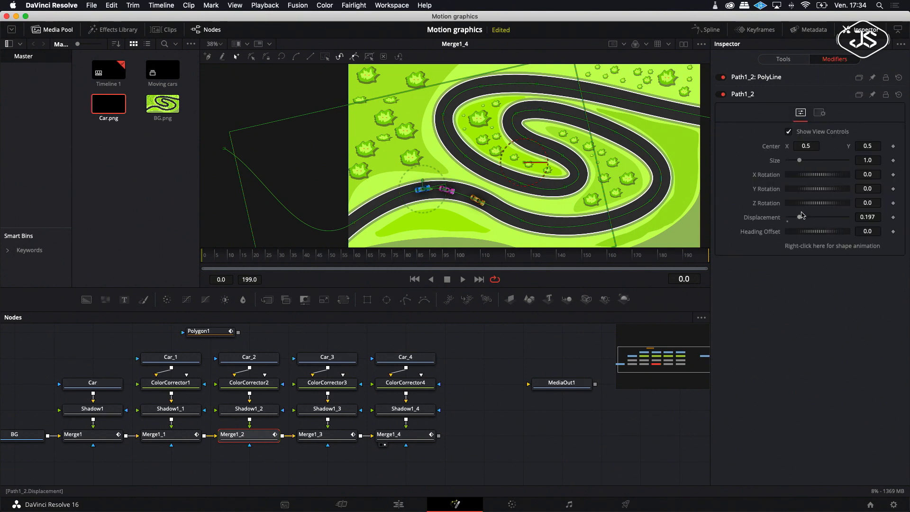
pyautogui.moveTo(800, 218); pyautogui.dragTo(791, 219)
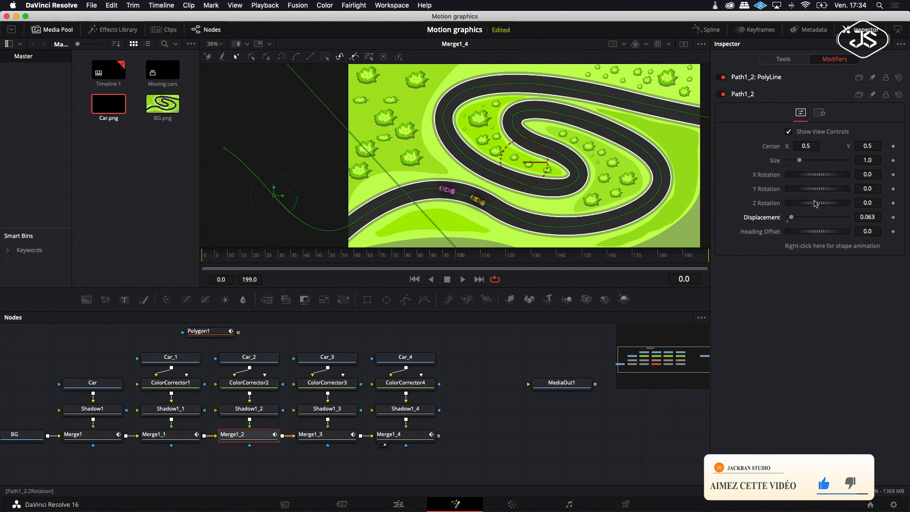
# Step: Set Merge1_3's Path1_3 displacement to about 0.079
pyautogui.scroll(1, 308, 403)
pyautogui.click(313, 441)
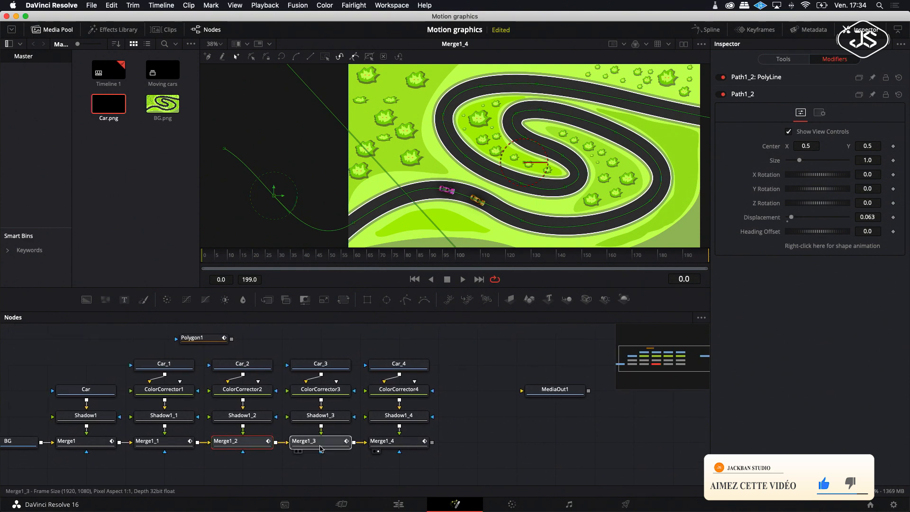
pyautogui.click(744, 94)
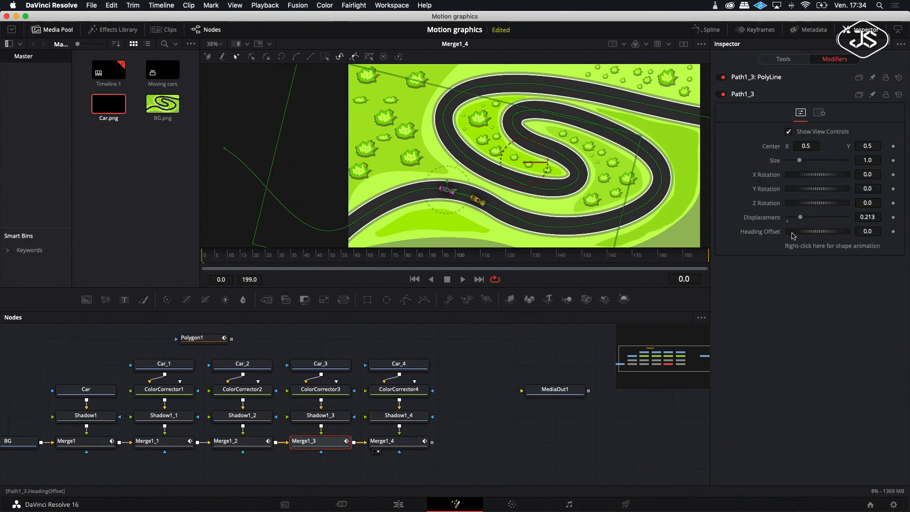
pyautogui.moveTo(801, 220); pyautogui.dragTo(793, 221)
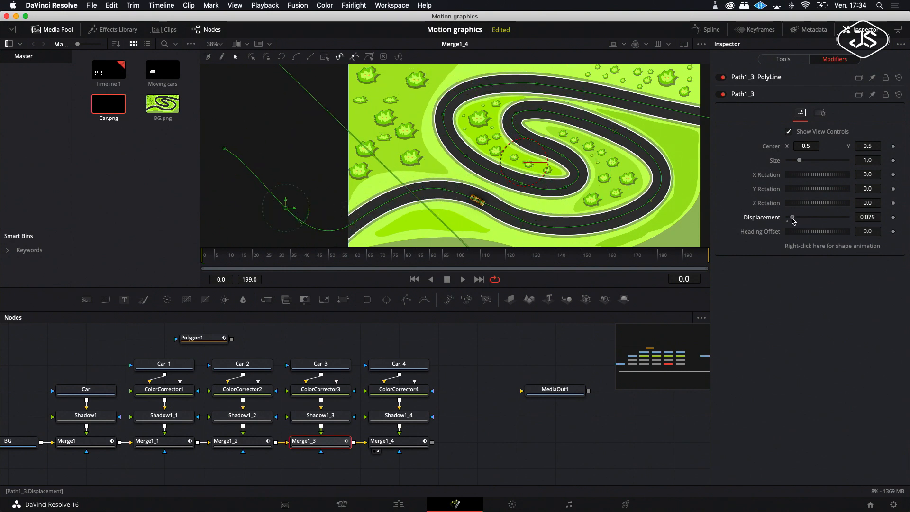
# Step: Set Merge1_4's Path1_4 displacement to about 0.11
pyautogui.click(401, 442)
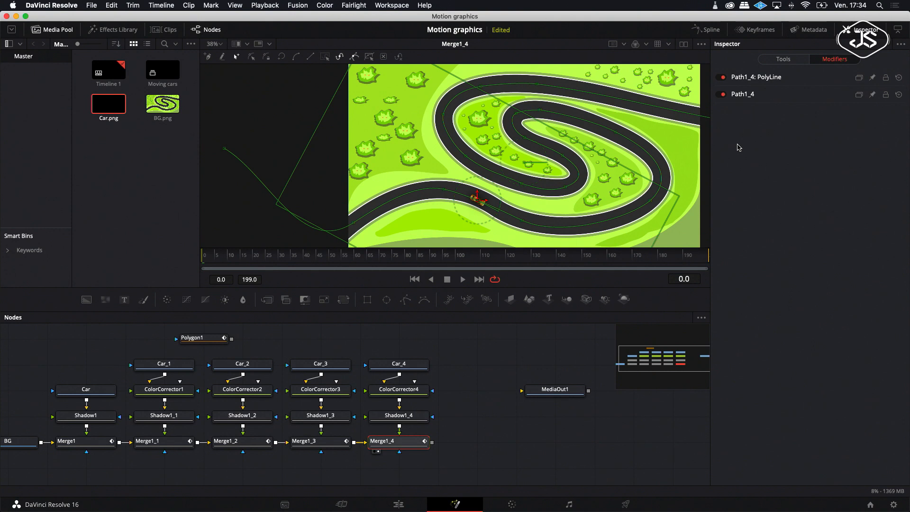
pyautogui.click(744, 95)
pyautogui.moveTo(802, 220); pyautogui.dragTo(795, 221)
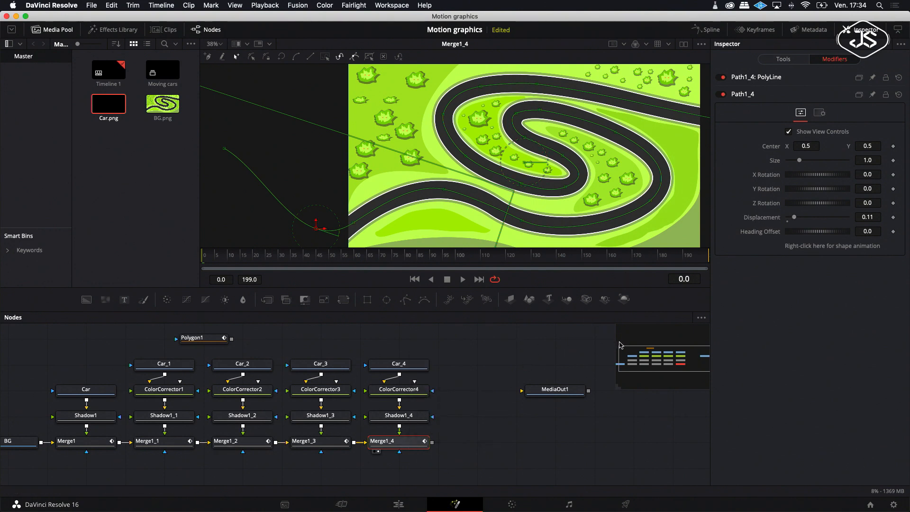
# Step: Keyframe Merge1_4's Path1_4 displacement and set it to 1.0 at frame 80
pyautogui.moveTo(611, 419); pyautogui.dragTo(660, 422)
pyautogui.click(548, 422)
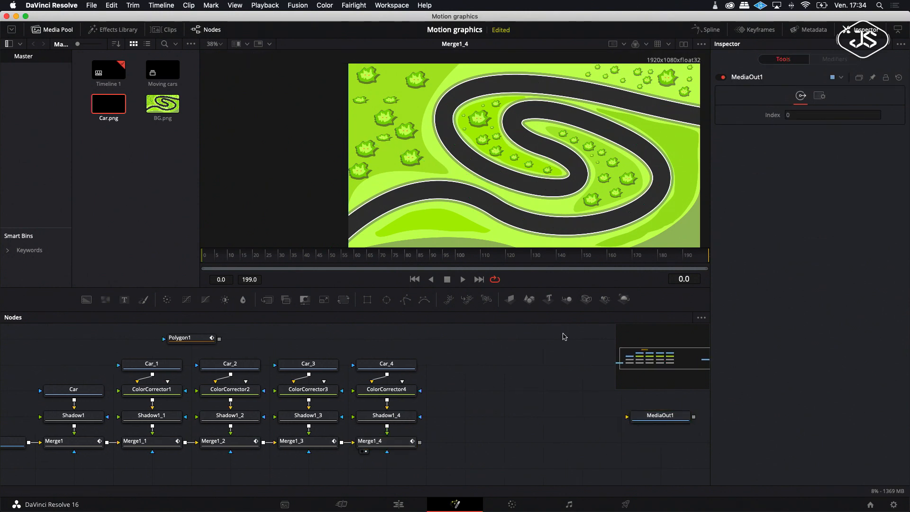
pyautogui.click(364, 444)
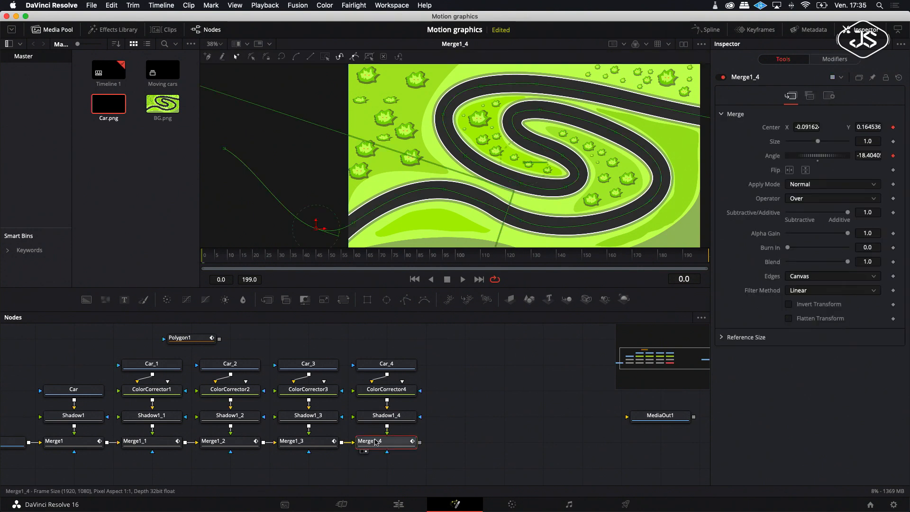
pyautogui.click(834, 61)
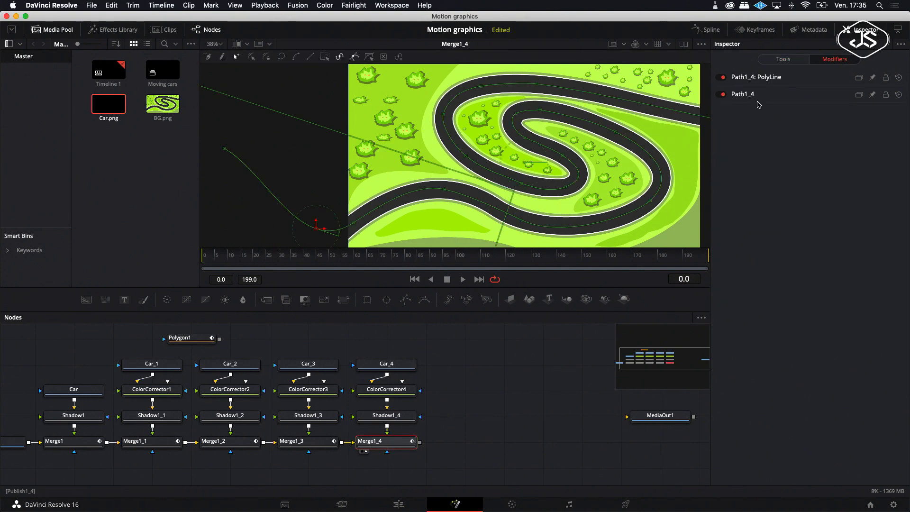
pyautogui.click(737, 96)
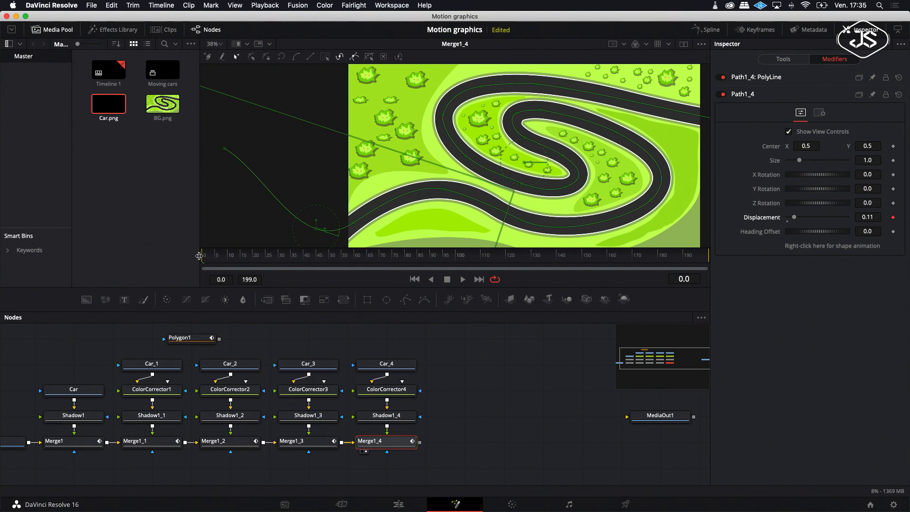
pyautogui.moveTo(202, 256); pyautogui.dragTo(345, 273)
pyautogui.moveTo(795, 219); pyautogui.dragTo(853, 226)
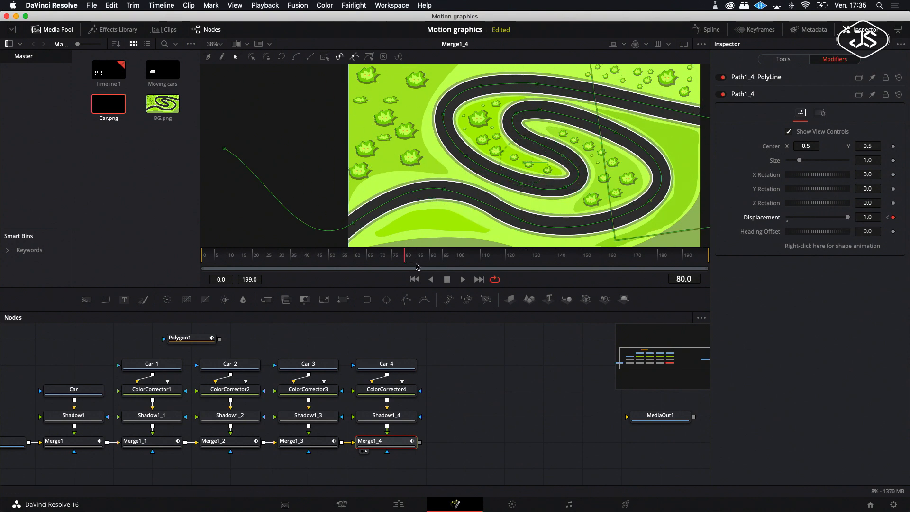
# Step: Keyframe Merge1_3's Path1_3 displacement at frame 0 and set it to 1.0 at frame 100
pyautogui.click(310, 443)
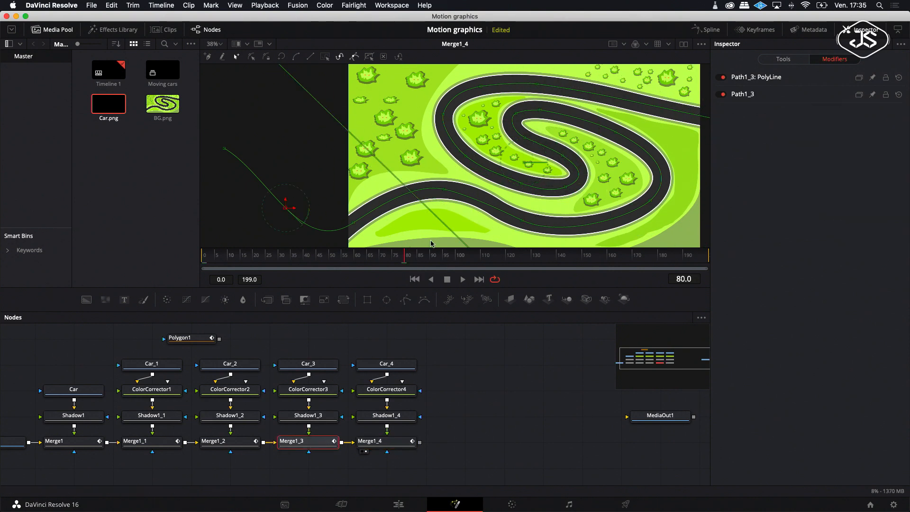
pyautogui.click(743, 93)
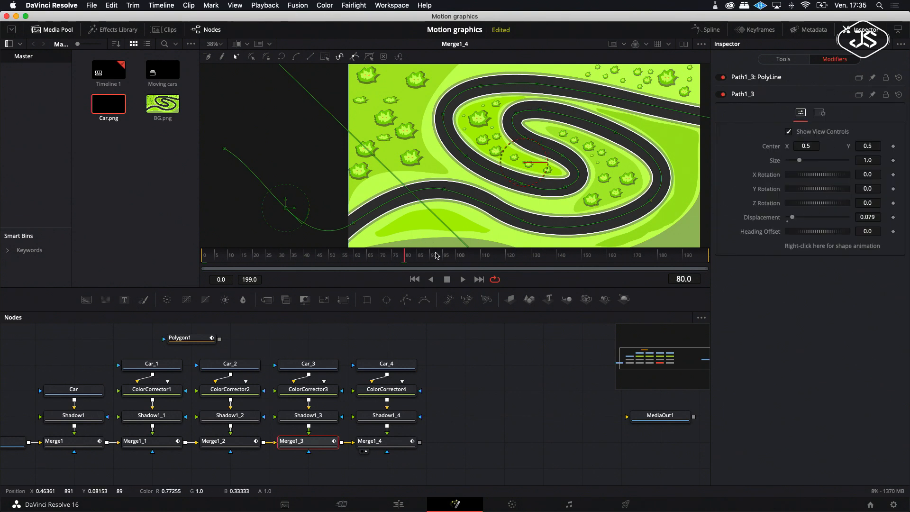
pyautogui.click(414, 279)
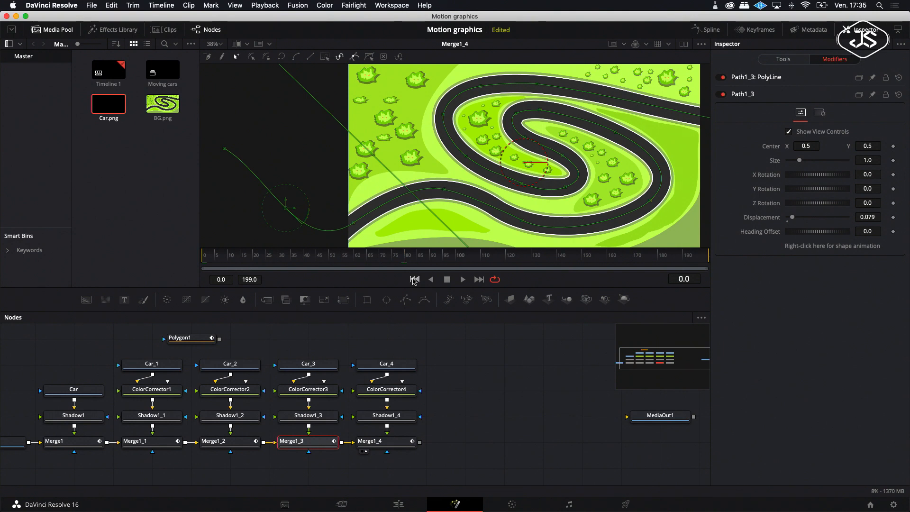
pyautogui.click(893, 217)
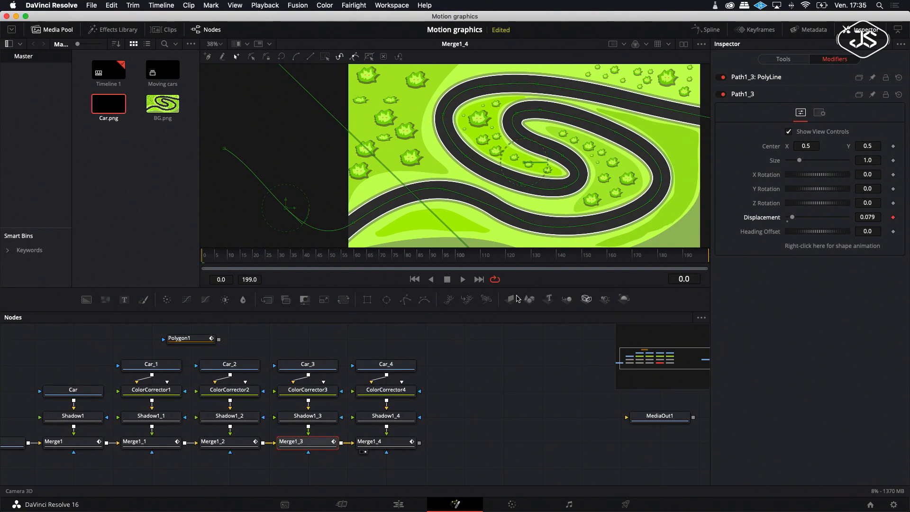
pyautogui.moveTo(233, 262); pyautogui.dragTo(456, 273)
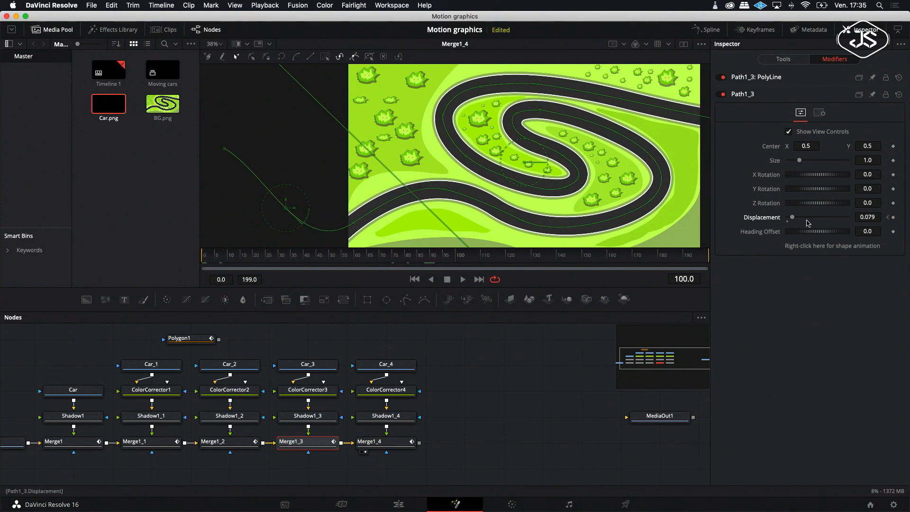
pyautogui.moveTo(793, 218); pyautogui.dragTo(853, 221)
# Step: Keyframe Merge1_2's Path1_2 displacement at frame 0 and set it to 1.0 at frame 120
pyautogui.click(218, 445)
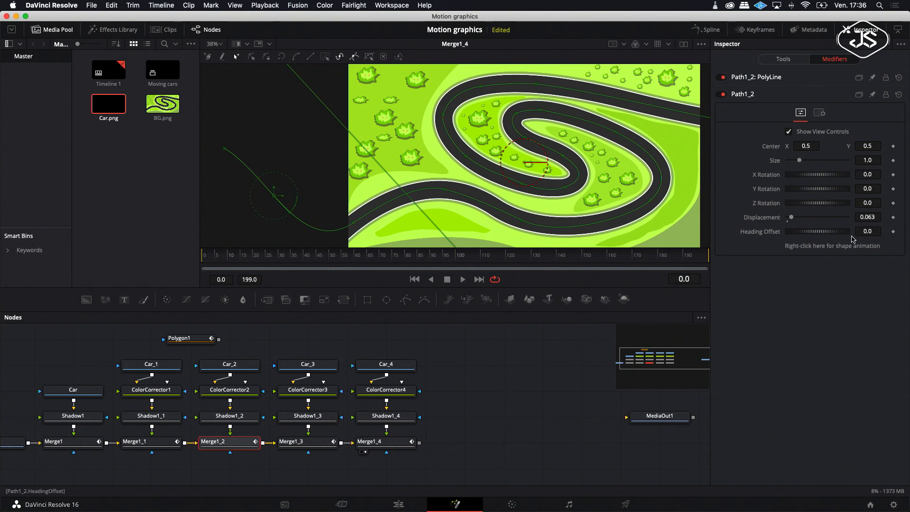
pyautogui.click(894, 217)
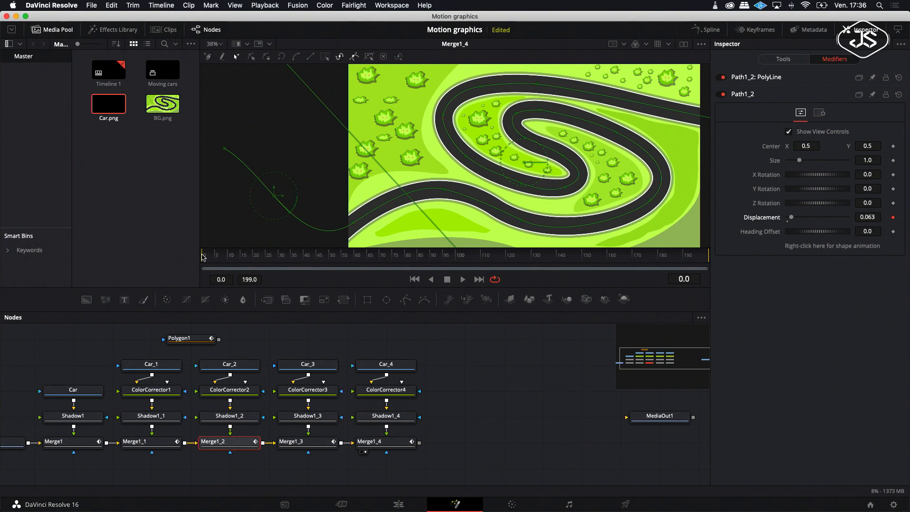
pyautogui.moveTo(216, 257); pyautogui.dragTo(478, 261)
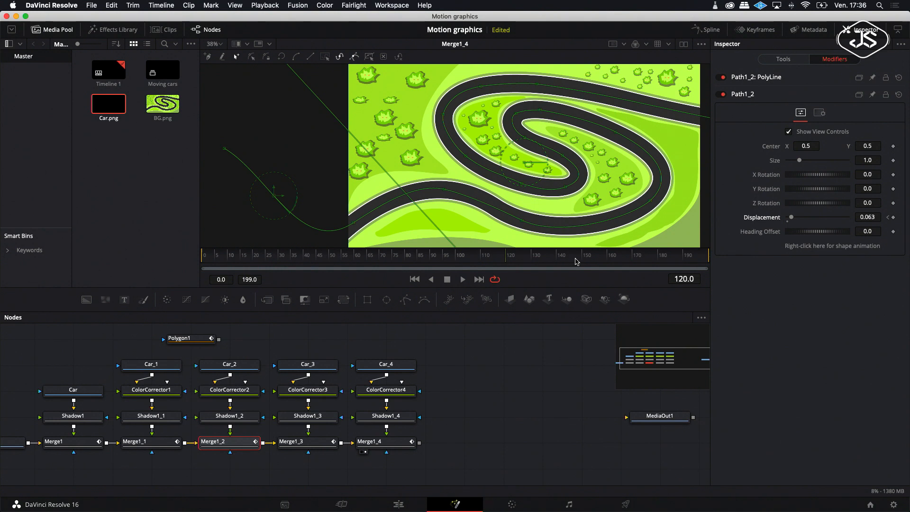
pyautogui.moveTo(791, 218); pyautogui.dragTo(863, 228)
# Step: Set Merge1_1's Path1_1 displacement to 1.0 at frame 140
pyautogui.scroll(1, 156, 445)
pyautogui.click(133, 460)
pyautogui.click(745, 95)
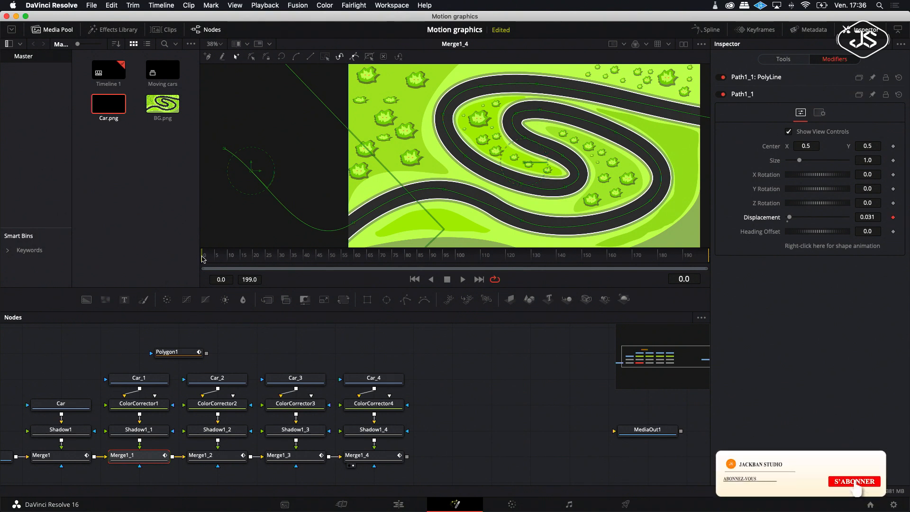
pyautogui.moveTo(430, 268); pyautogui.dragTo(559, 269)
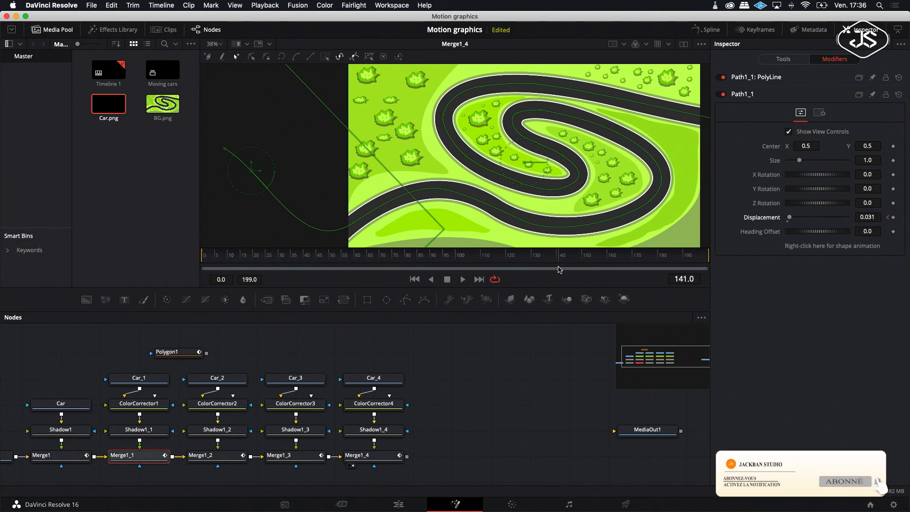
pyautogui.moveTo(790, 217); pyautogui.dragTo(849, 217)
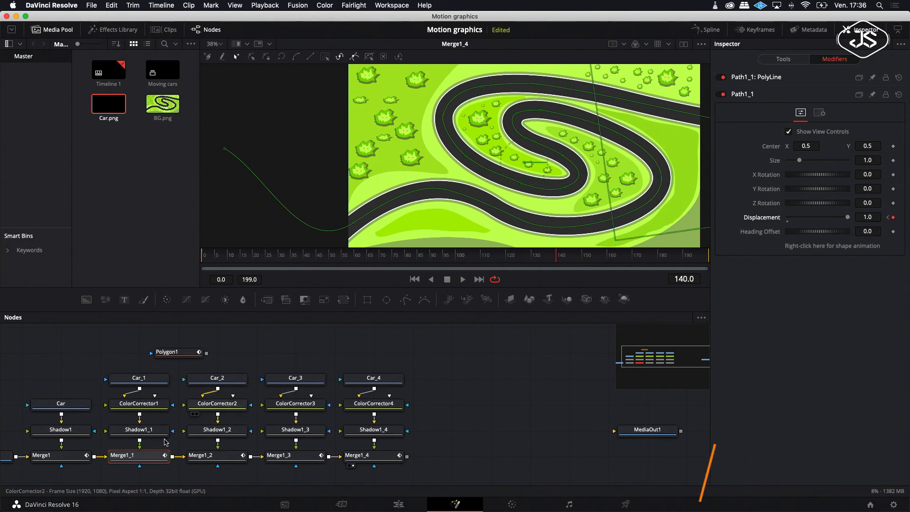
# Step: Set Merge1's Path1 displacement to 1.0 at frame 160
pyautogui.click(63, 458)
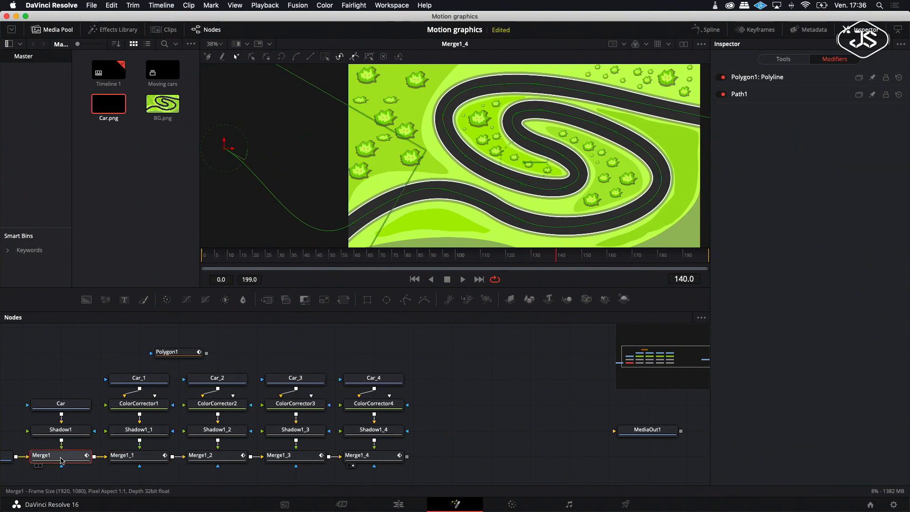
pyautogui.click(740, 95)
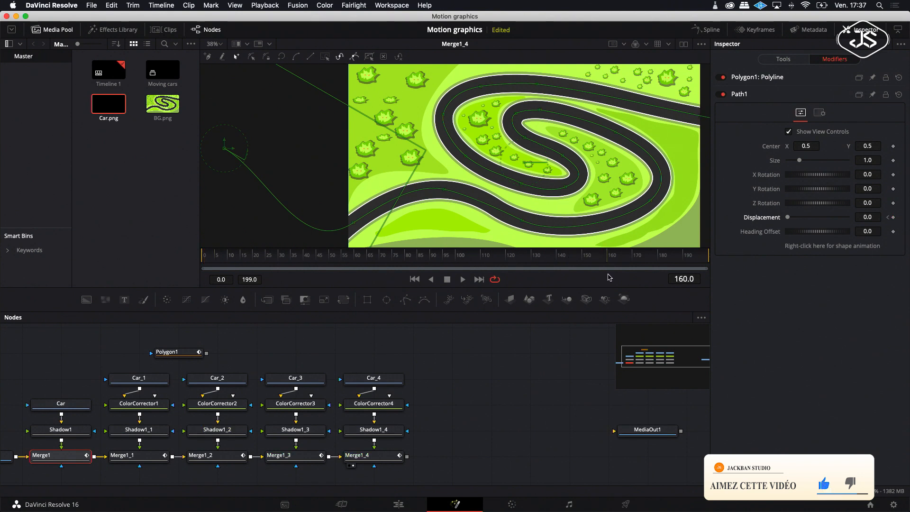
pyautogui.moveTo(788, 217); pyautogui.dragTo(867, 227)
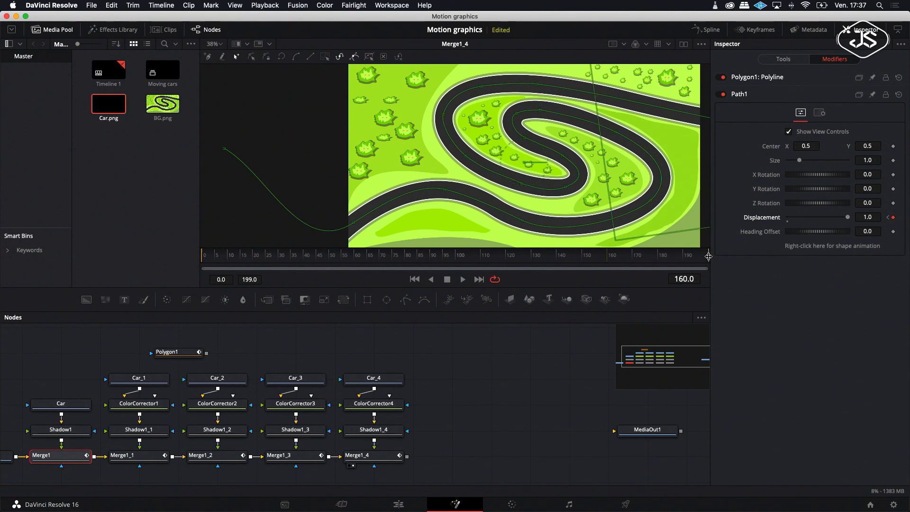
# Step: Set the render range end to frame 169 and play the animation
pyautogui.moveTo(709, 259); pyautogui.dragTo(727, 258)
pyautogui.click(432, 441)
pyautogui.click(463, 280)
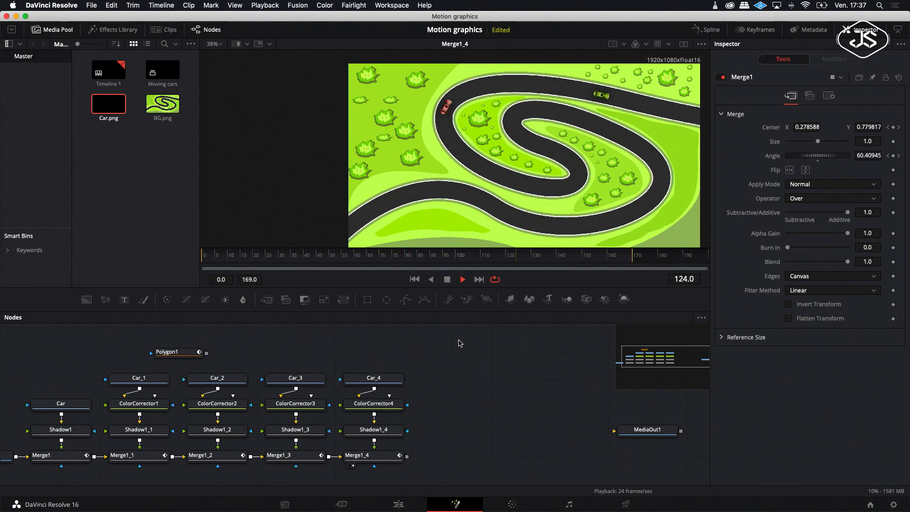
# Step: Stop playback and enable Motion Blur in the settings of Merge1 and Merge1_1
pyautogui.click(448, 281)
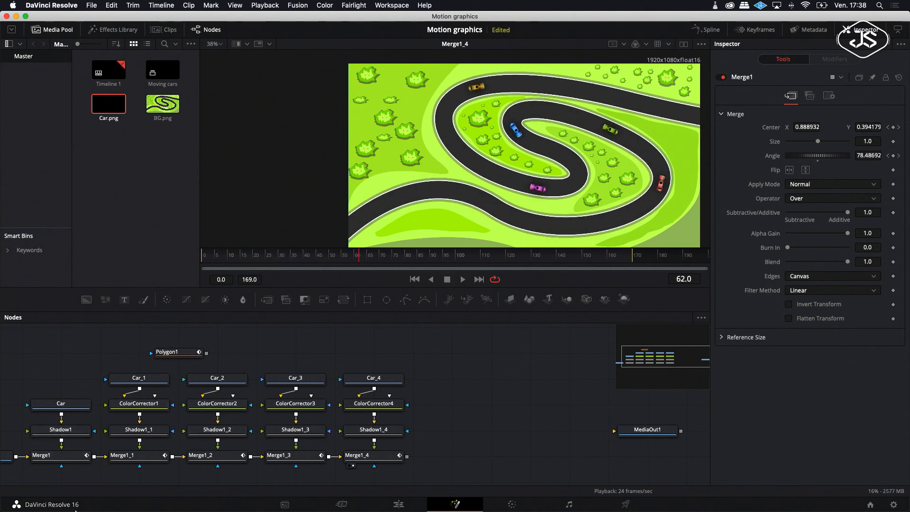
pyautogui.click(50, 457)
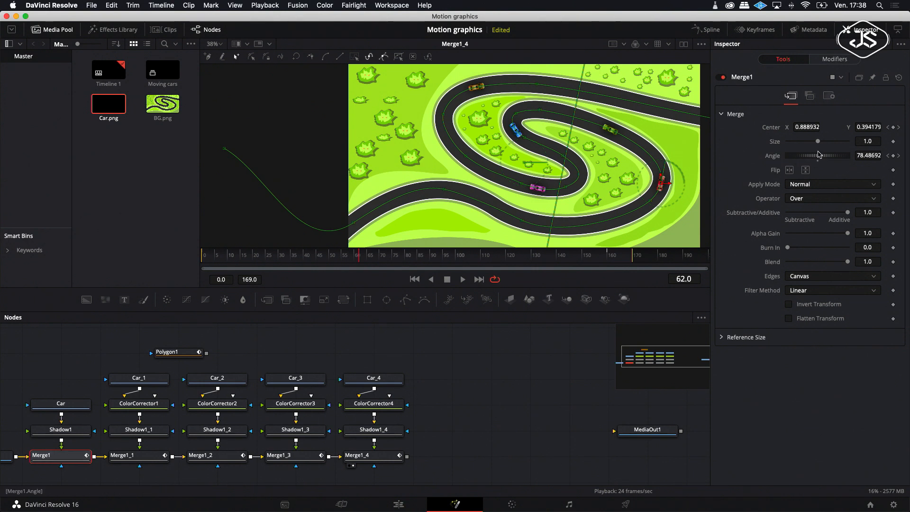
pyautogui.click(829, 96)
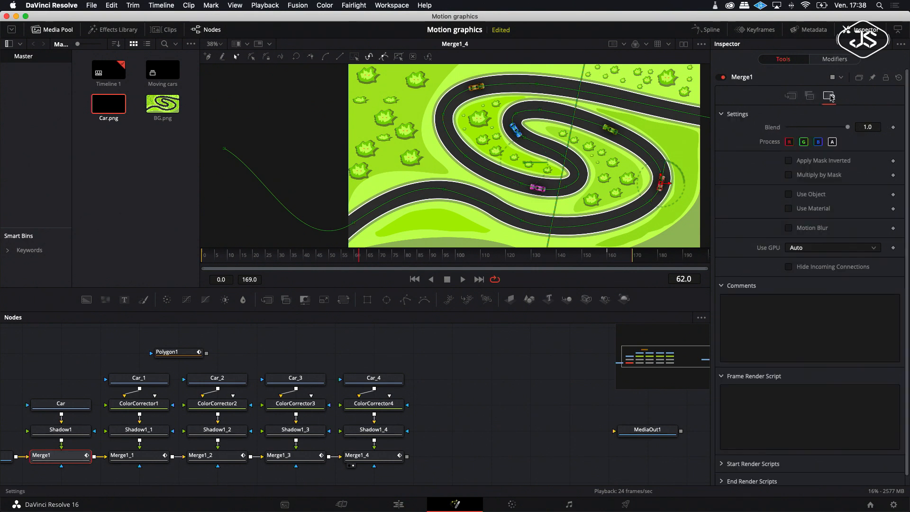
pyautogui.click(793, 228)
pyautogui.click(138, 456)
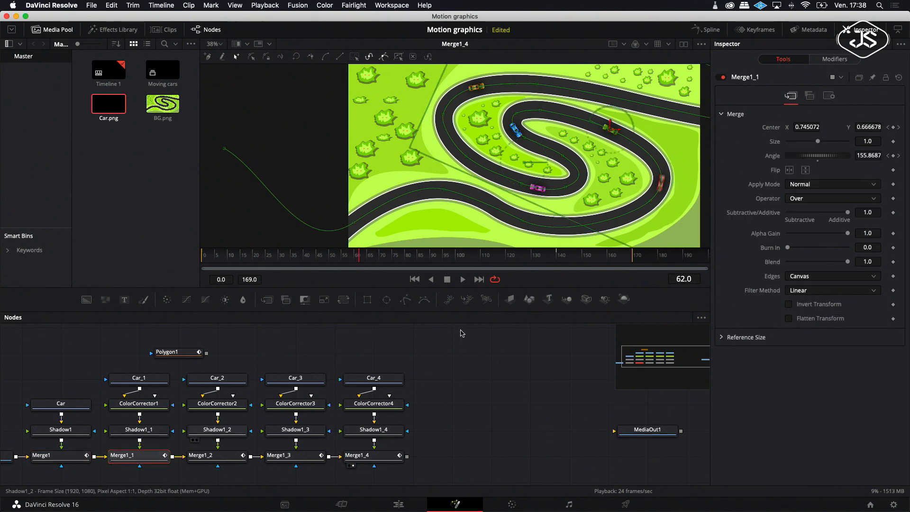
pyautogui.click(828, 97)
pyautogui.click(789, 228)
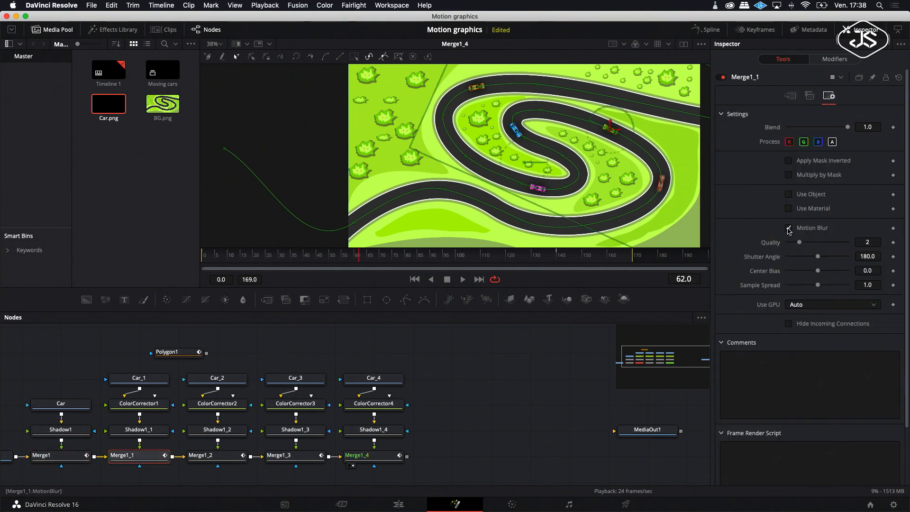
# Step: Enable Motion Blur in the settings of Merge1_2 and Merge1_3
pyautogui.click(213, 459)
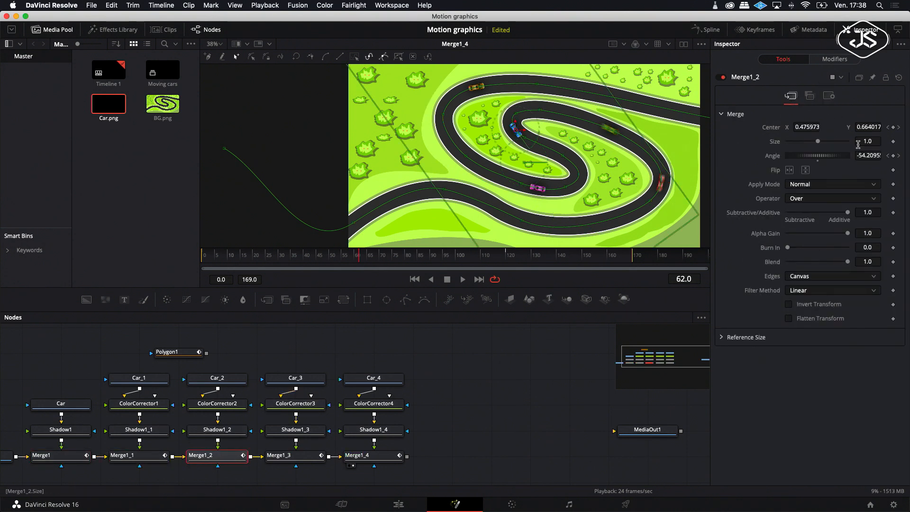
pyautogui.click(828, 96)
pyautogui.click(788, 228)
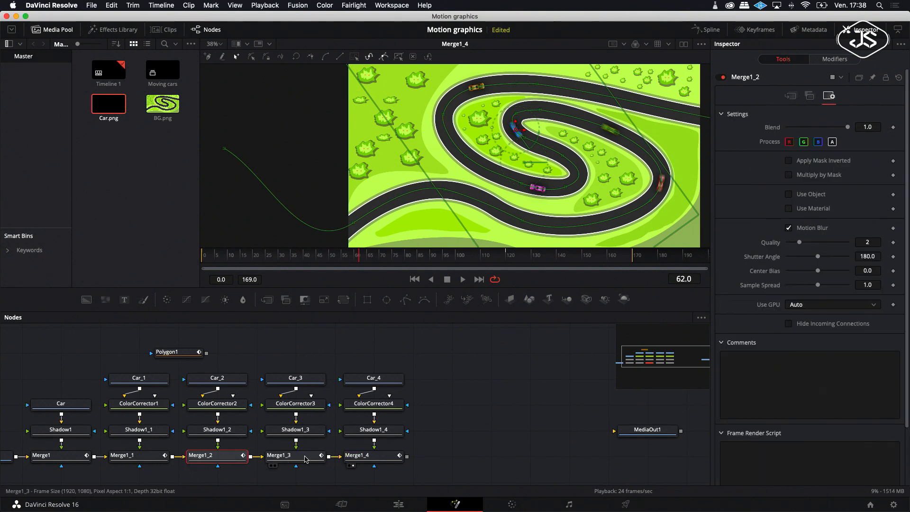
pyautogui.click(306, 458)
pyautogui.click(828, 97)
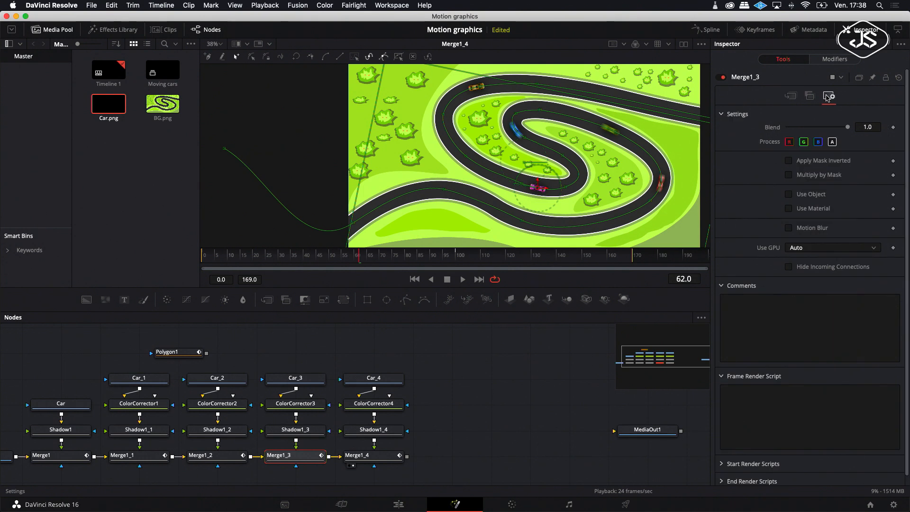
pyautogui.click(789, 229)
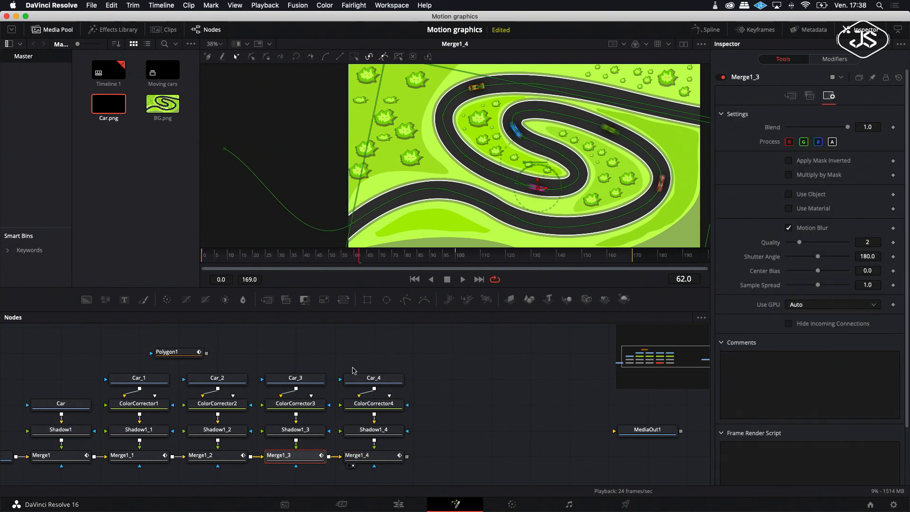
# Step: Enable Motion Blur in Merge1_4's settings and play the animation to review the blurred cars
pyautogui.click(360, 456)
pyautogui.click(829, 96)
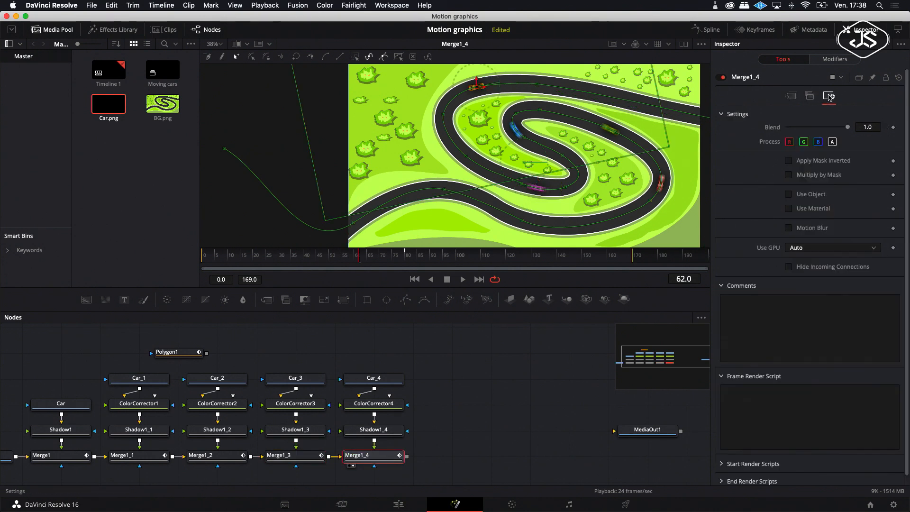
pyautogui.click(789, 229)
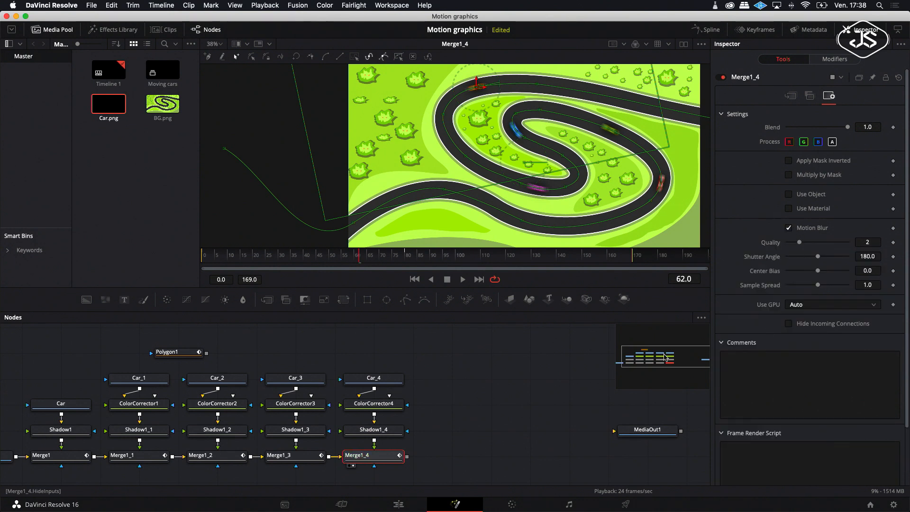
pyautogui.click(463, 281)
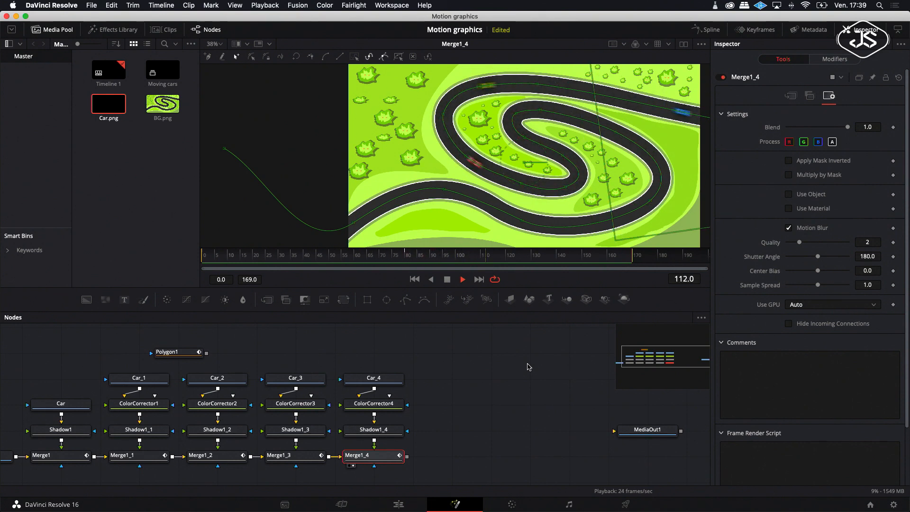
pyautogui.click(513, 385)
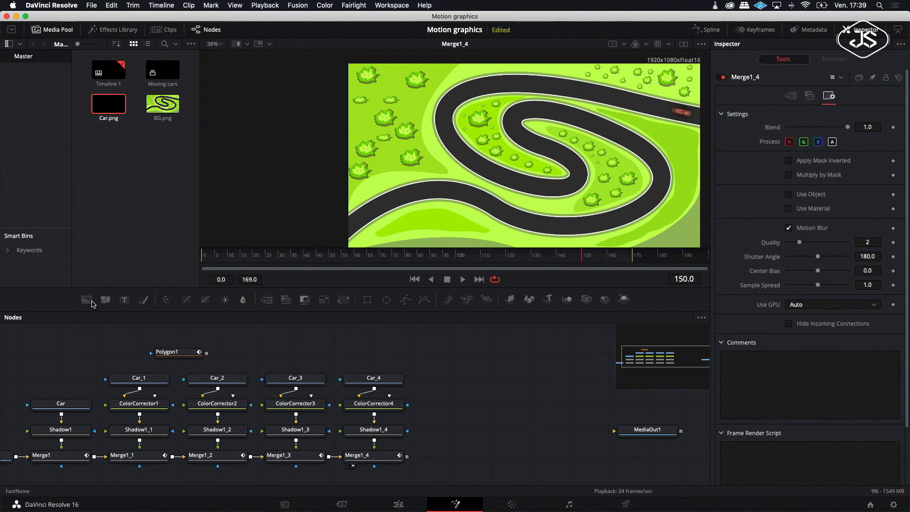
# Step: Add a Background node merged over Merge1_4's output and show Merge2 in the viewer
pyautogui.moveTo(88, 304); pyautogui.dragTo(408, 457)
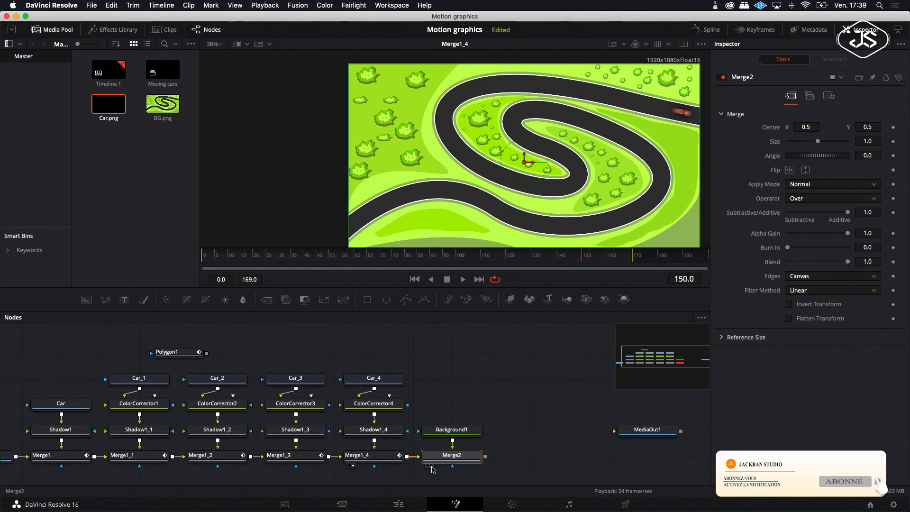
pyautogui.click(431, 467)
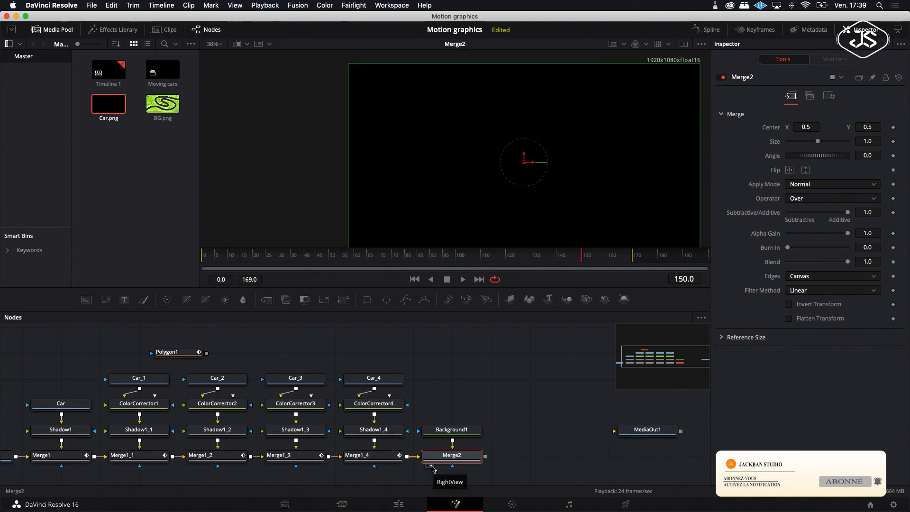
# Step: Add an Ellipse mask to the Background and stretch it to about 0.95 width and 0.51 height
pyautogui.click(387, 301)
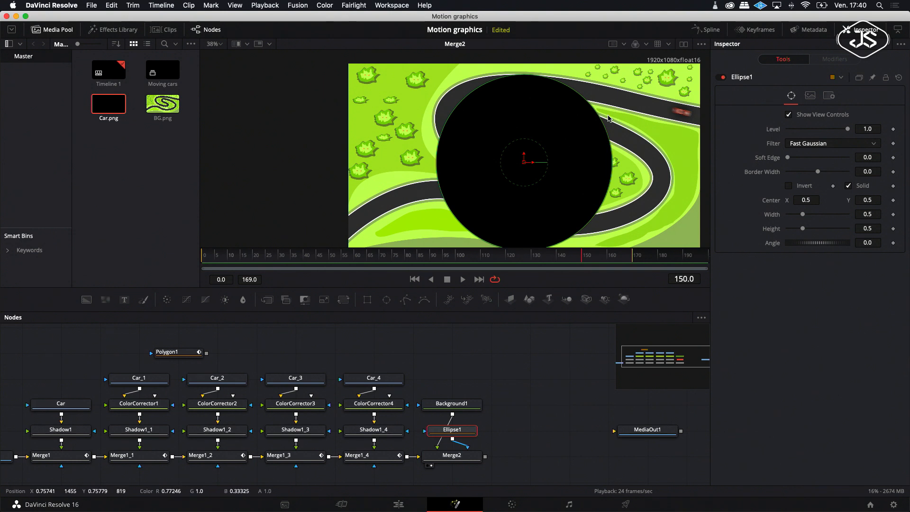
pyautogui.hscroll(5, 602, 137)
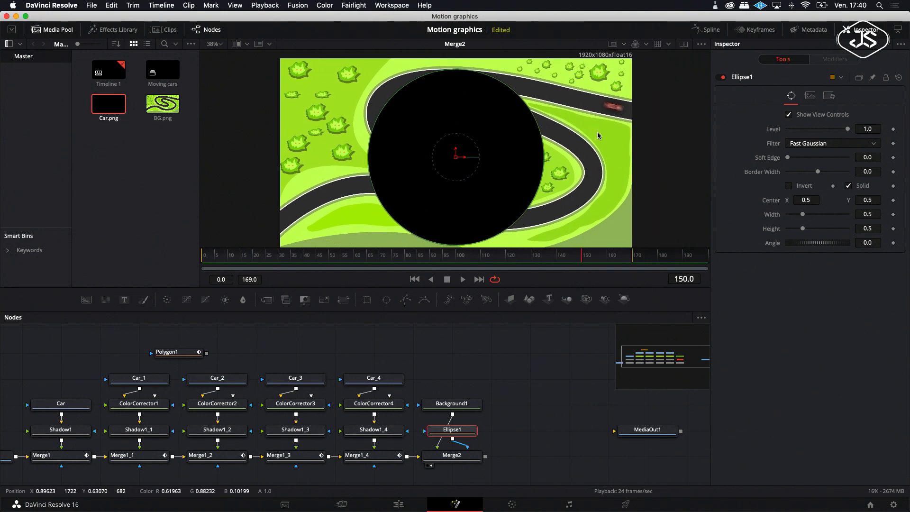
pyautogui.scroll(-2, 520, 97)
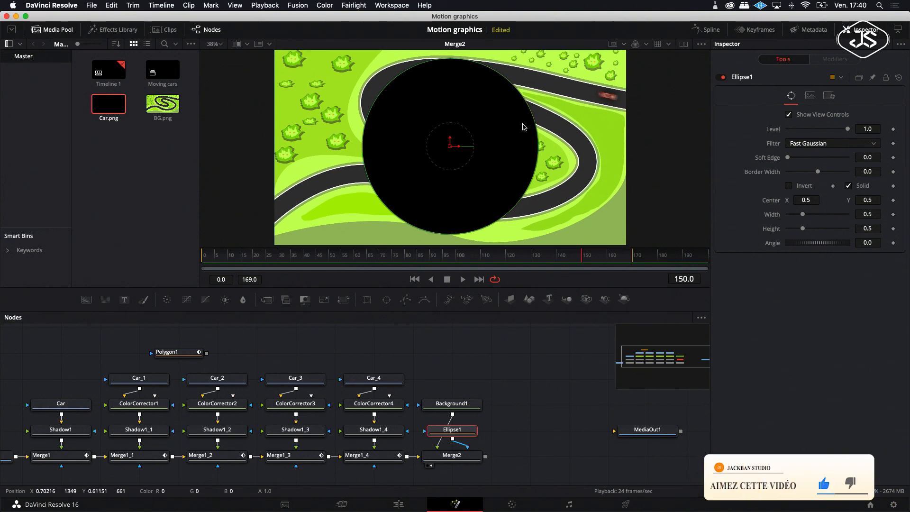
pyautogui.scroll(3, 512, 144)
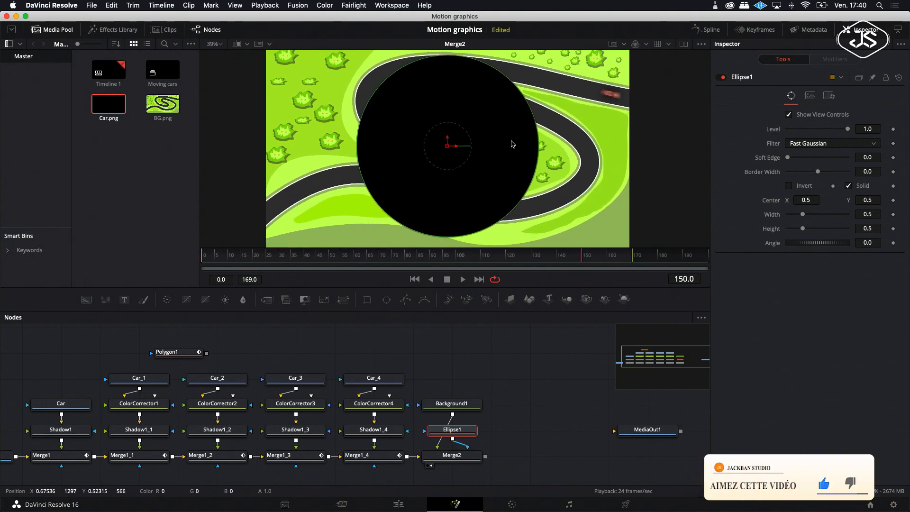
pyautogui.scroll(-2, 512, 144)
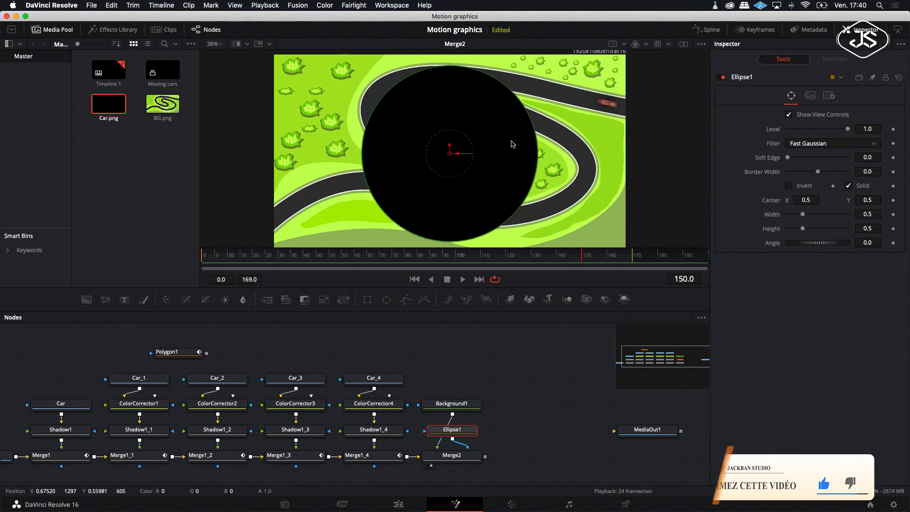
pyautogui.moveTo(455, 71); pyautogui.dragTo(455, 59)
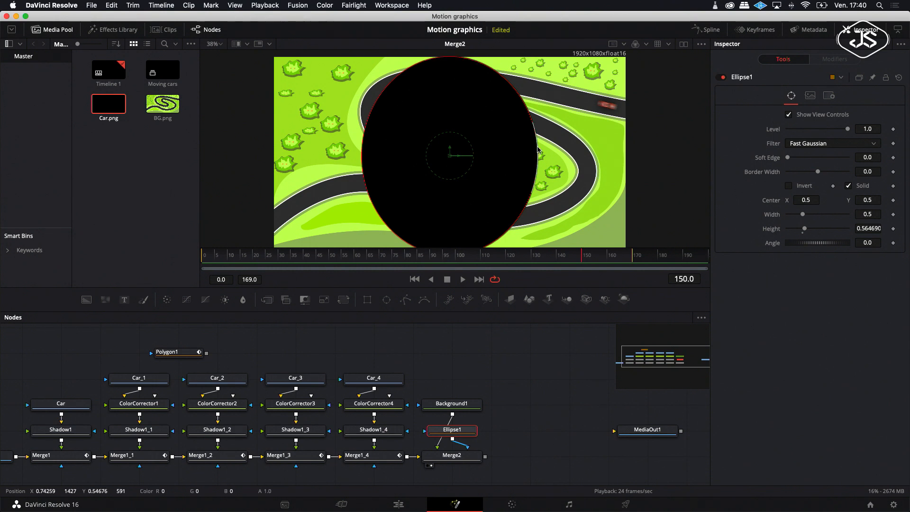
pyautogui.moveTo(537, 151); pyautogui.dragTo(612, 158)
pyautogui.moveTo(613, 158); pyautogui.dragTo(616, 158)
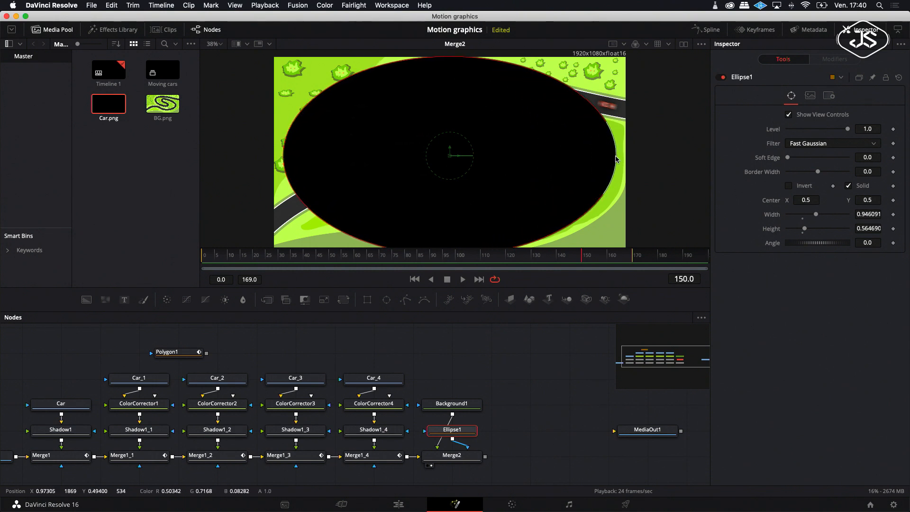
pyautogui.moveTo(449, 59); pyautogui.dragTo(448, 69)
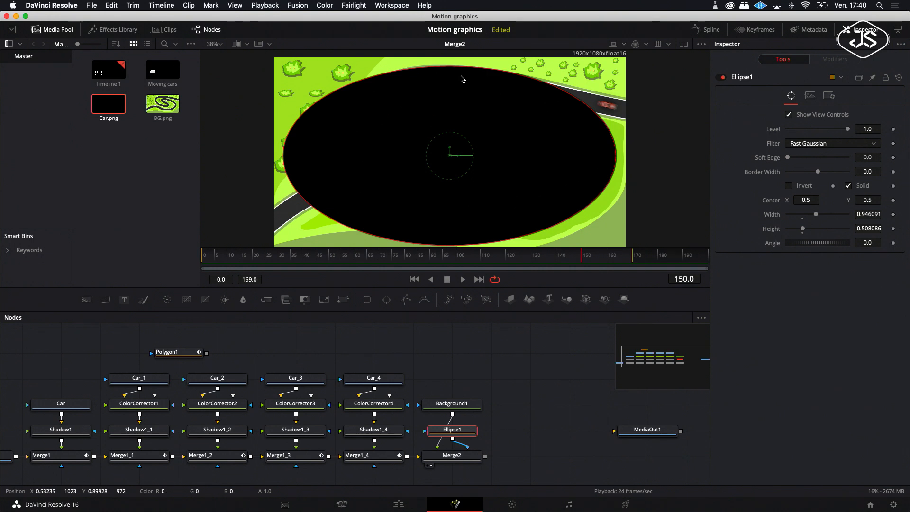
# Step: Invert the ellipse mask and set its soft edge to 0.2 and border width to about 0.15
pyautogui.scroll(-2, 463, 79)
pyautogui.scroll(2, 463, 79)
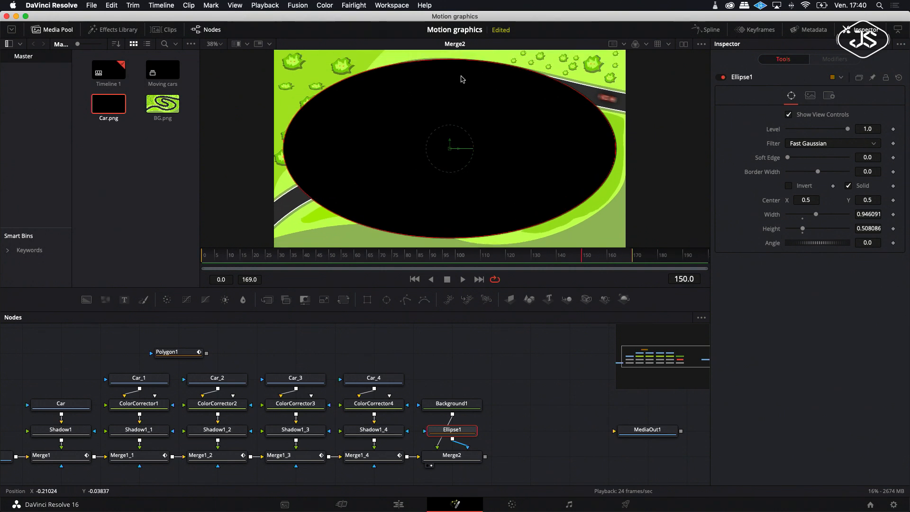
pyautogui.click(789, 186)
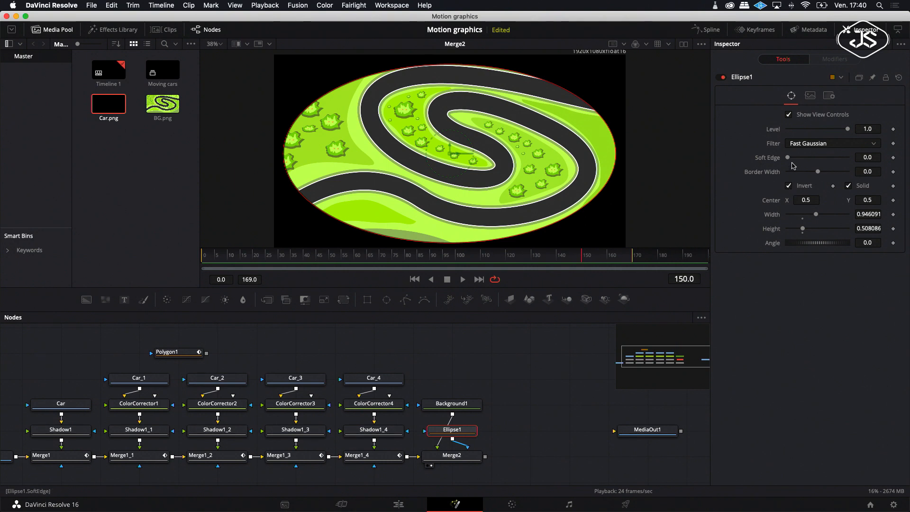
pyautogui.moveTo(790, 159); pyautogui.dragTo(840, 176)
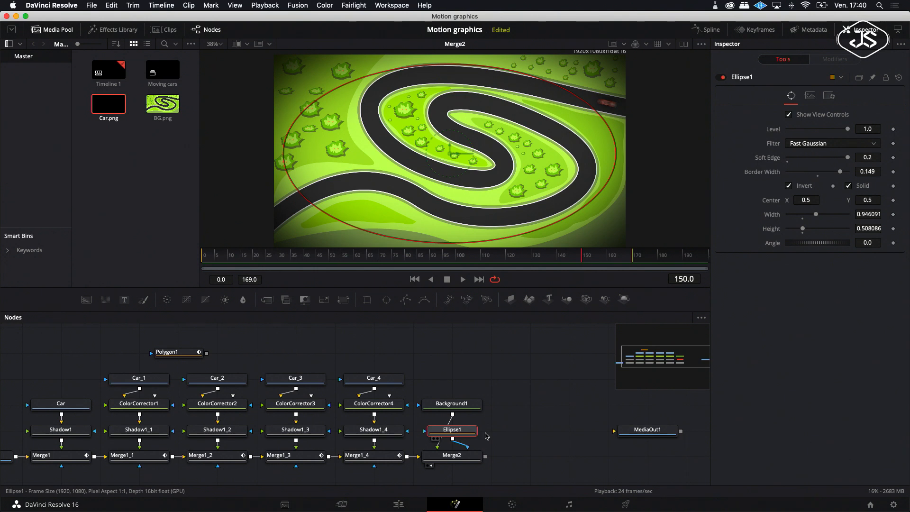
# Step: Move the Ellipse1 node beside Background1 and enlarge the viewer area
pyautogui.moveTo(460, 436); pyautogui.dragTo(499, 437)
pyautogui.click(509, 453)
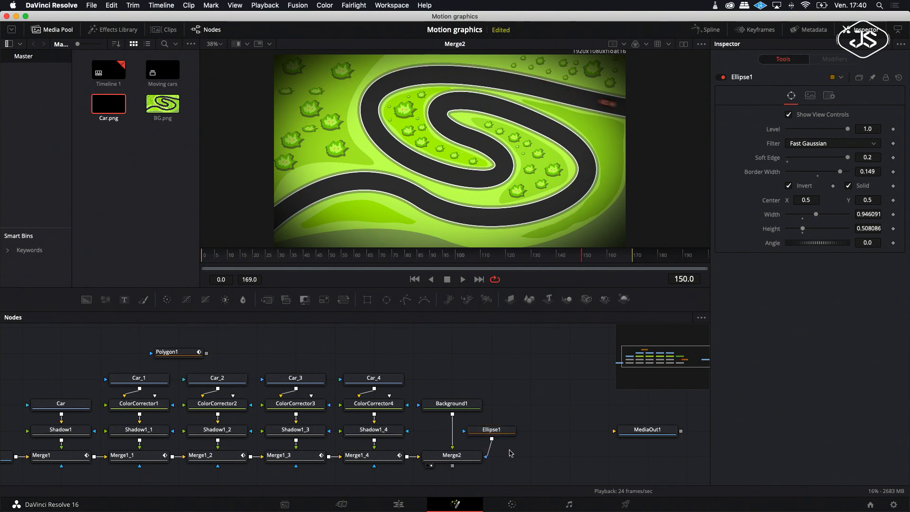
pyautogui.scroll(-2, 512, 456)
pyautogui.hscroll(2, 512, 456)
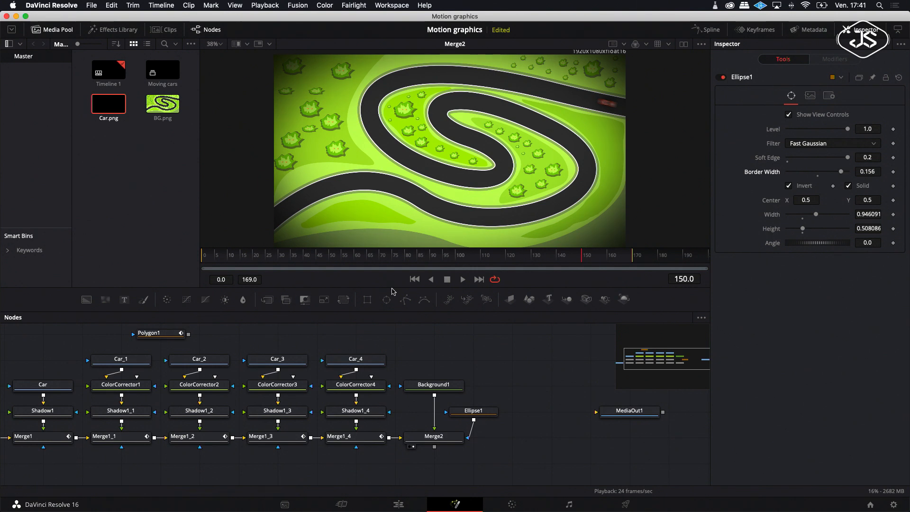
pyautogui.moveTo(396, 288); pyautogui.dragTo(396, 308)
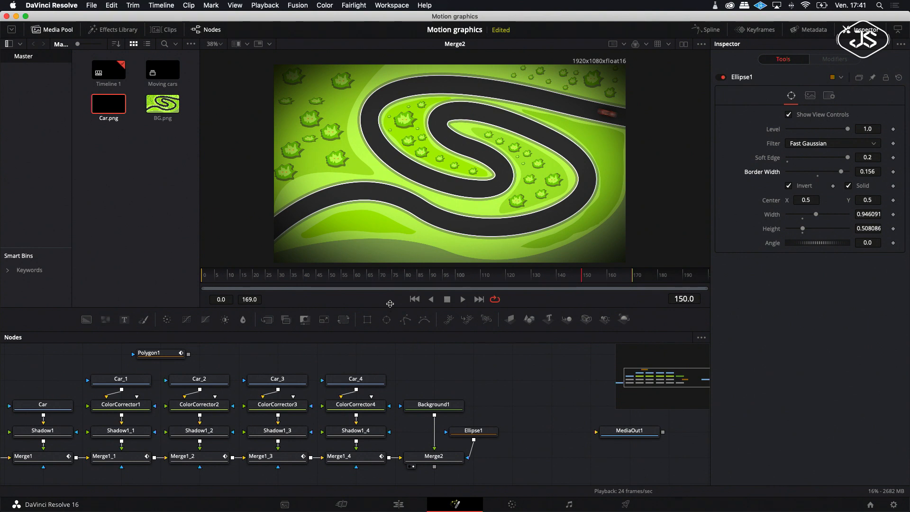